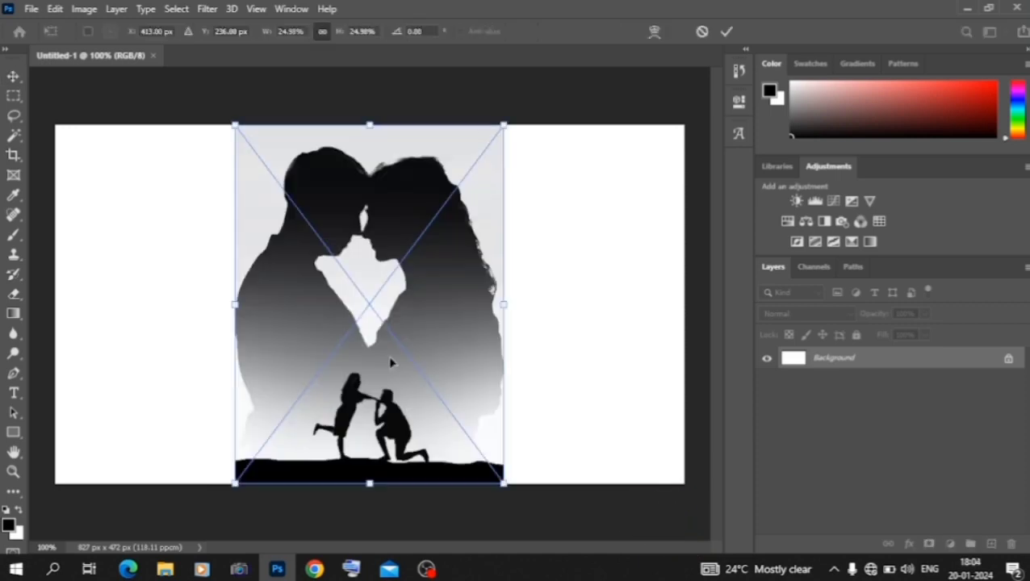
Step: Erase most of the large face-to-face silhouettes from the Untitled-3 layer with the Eraser at 63% opacity, keeping the small couple
click(14, 294)
click(452, 255)
click(478, 230)
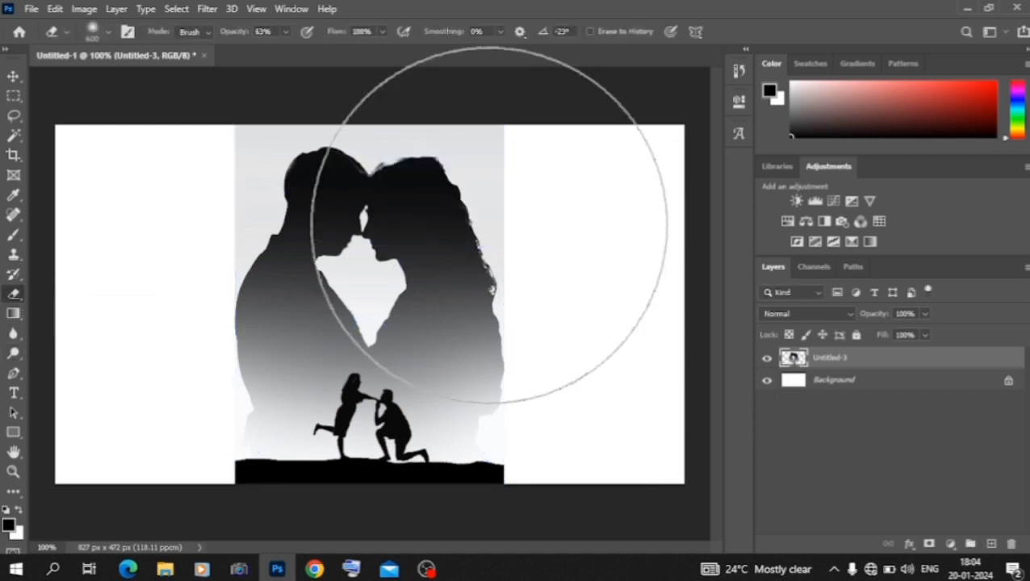
mouse_move(272, 296)
mouse_down()
mouse_move(241, 356)
mouse_move(369, 290)
mouse_move(336, 232)
mouse_move(369, 293)
mouse_up()
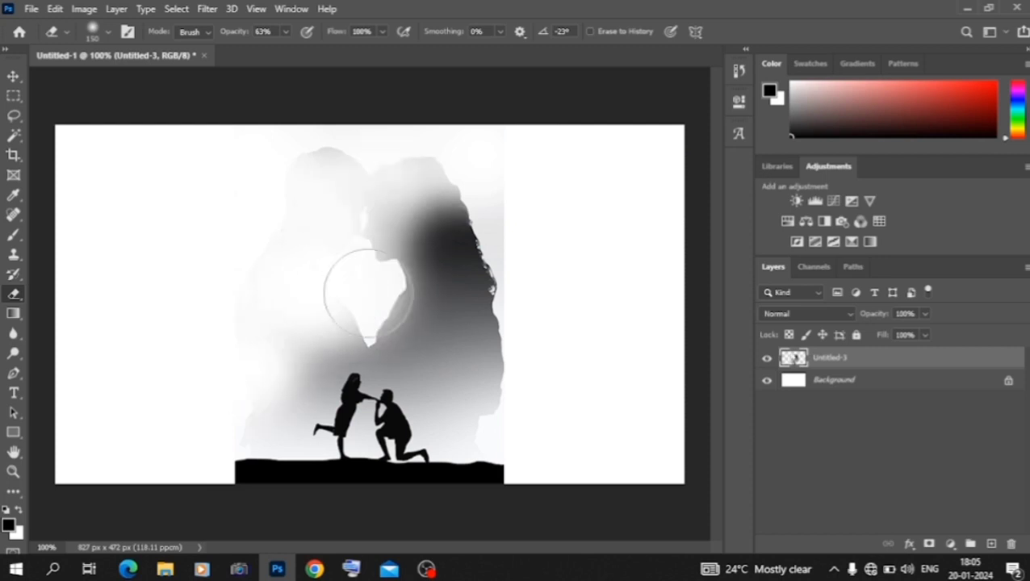
key(ctrl+plus)
key(ctrl+plus)
right_click(474, 202)
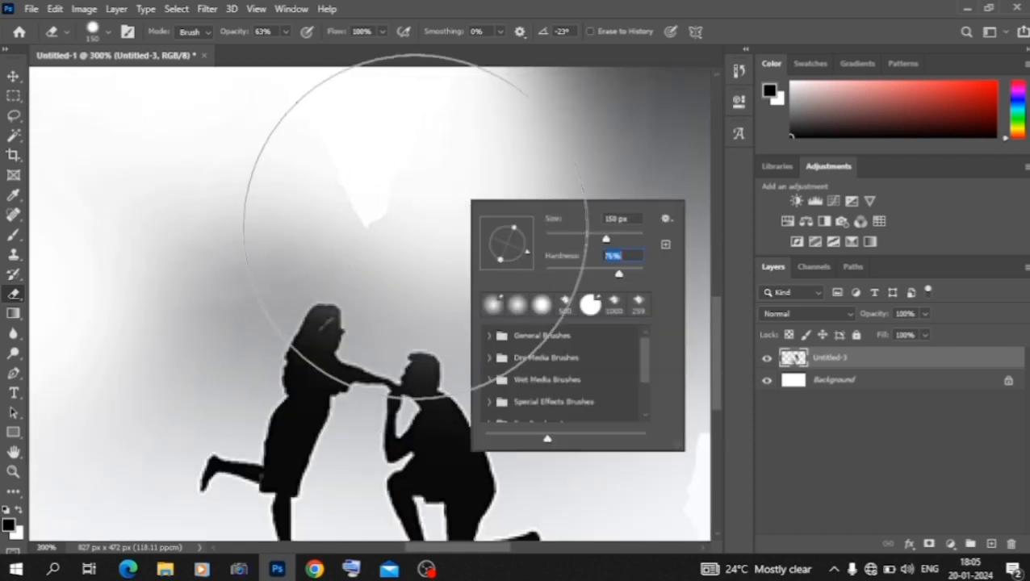
key(Escape)
key(ctrl+minus)
key(ctrl+minus)
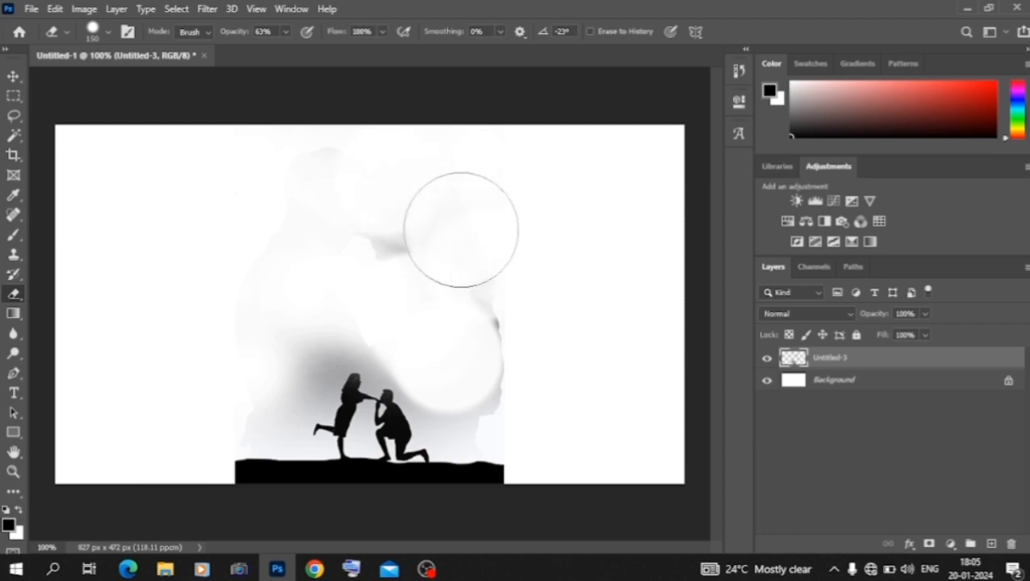
Step: Erase the remaining grey shading above and around the small couple with a smaller soft Eraser, leaving no layer selected
mouse_move(461, 229)
mouse_down()
mouse_move(390, 232)
mouse_move(533, 297)
mouse_move(506, 393)
mouse_move(479, 394)
mouse_move(327, 306)
mouse_move(244, 395)
mouse_up()
key(ctrl+plus)
key(ctrl+plus)
right_click(317, 209)
drag(454, 247, 411, 277)
mouse_move(367, 162)
mouse_down()
mouse_move(407, 172)
mouse_move(311, 153)
mouse_move(237, 235)
mouse_move(289, 114)
mouse_up()
drag(480, 226, 584, 360)
key(ctrl+minus)
key(ctrl+minus)
key(ctrl+minus)
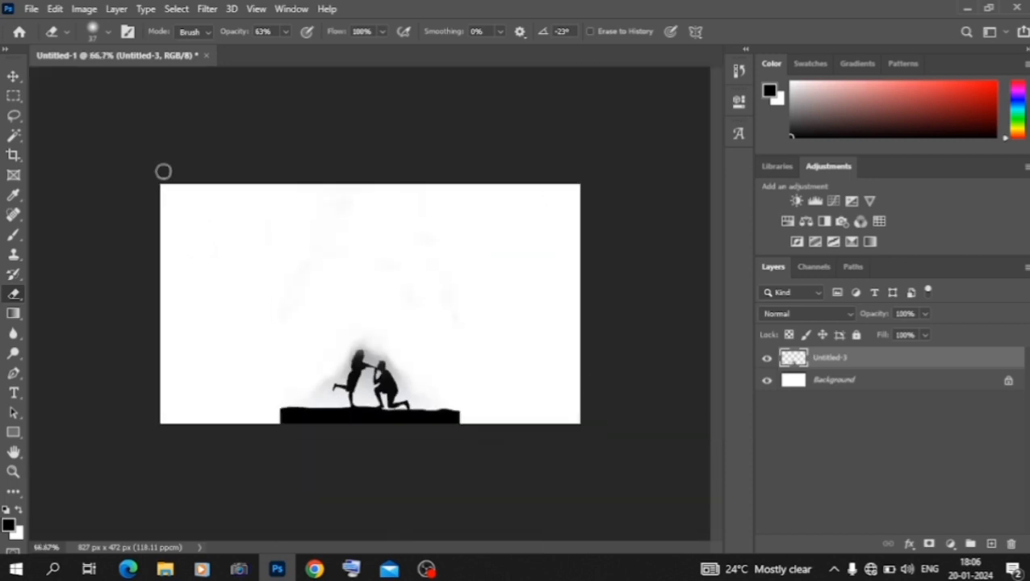
click(13, 76)
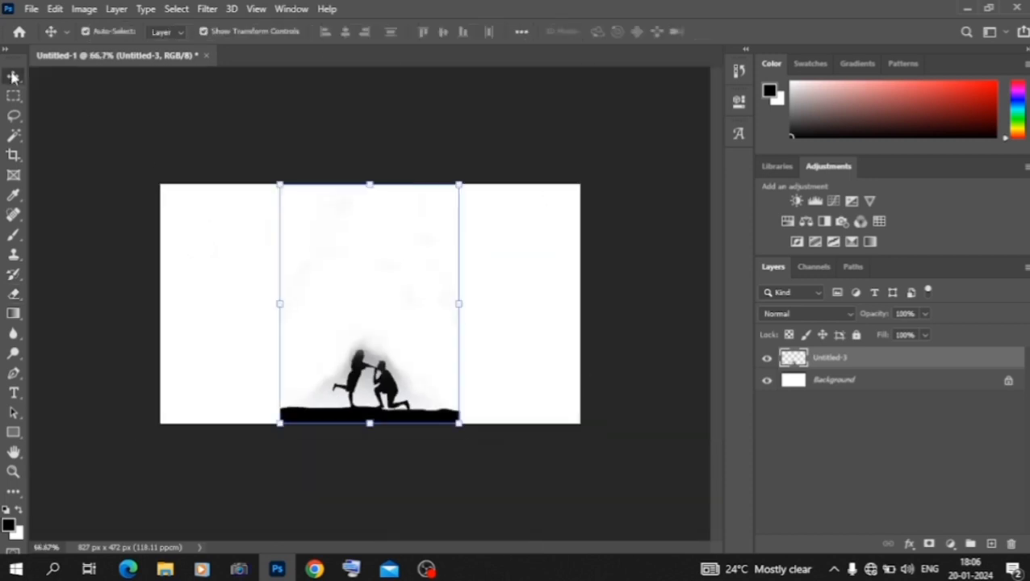
click(72, 207)
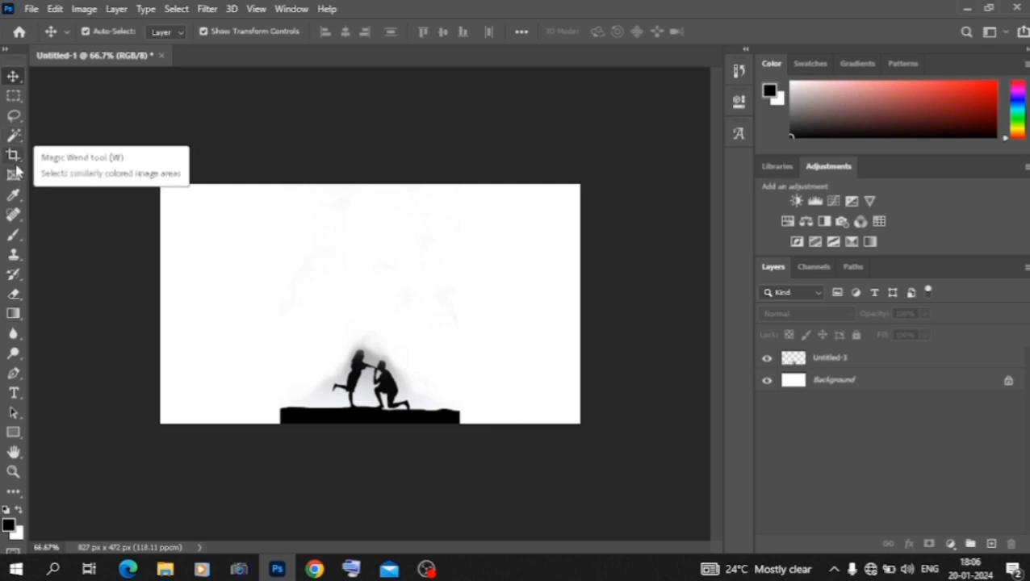
Step: Lasso a wavy ground strip along the canvas's lower edge and paint it black on a new layer
click(15, 117)
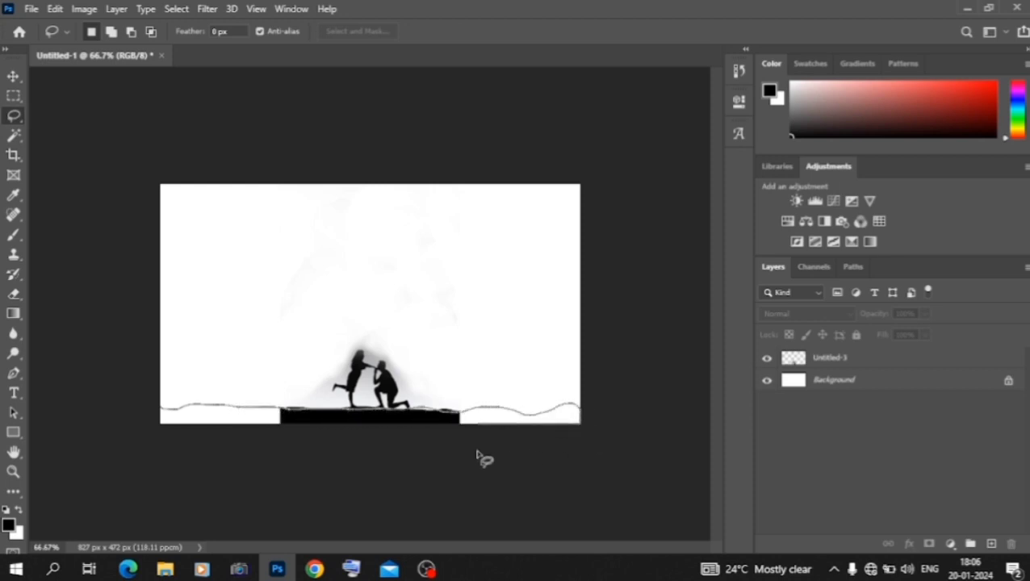
drag(168, 416, 164, 414)
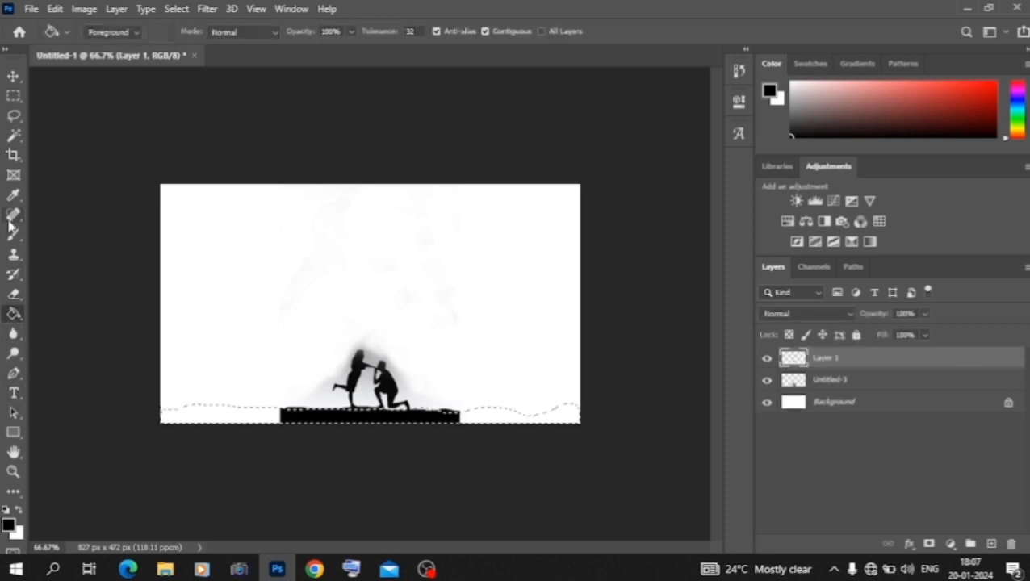
click(14, 235)
mouse_move(226, 395)
mouse_down()
mouse_move(436, 413)
mouse_move(542, 431)
mouse_up()
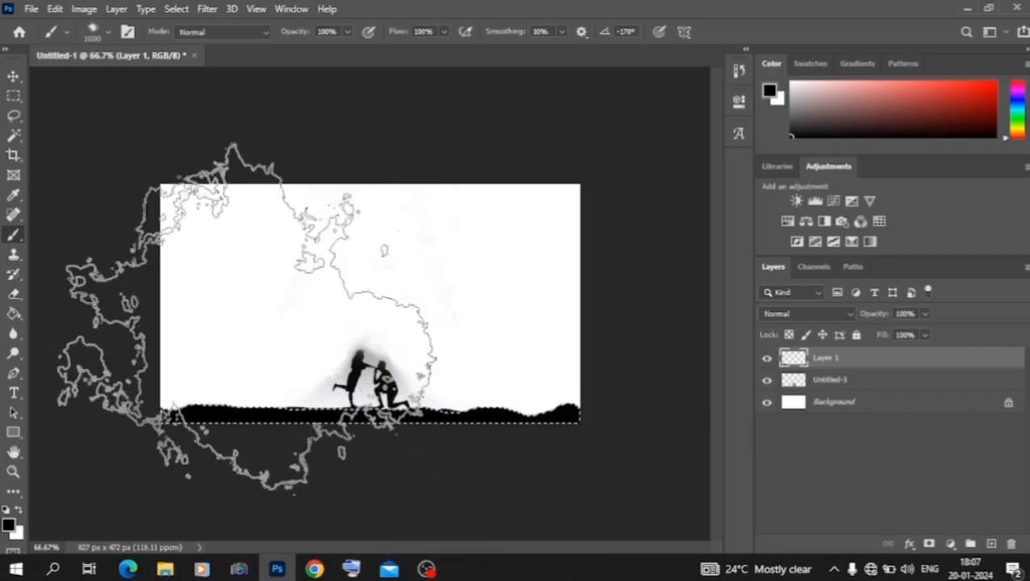
Step: Clear the selection around the black ground strip
click(13, 76)
click(14, 117)
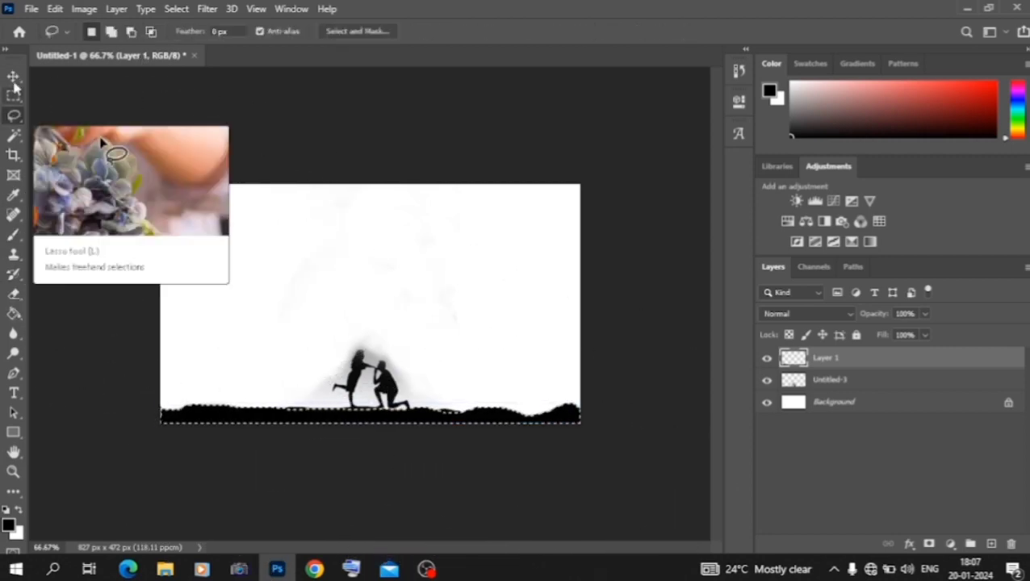
click(14, 78)
click(14, 96)
click(184, 191)
click(13, 77)
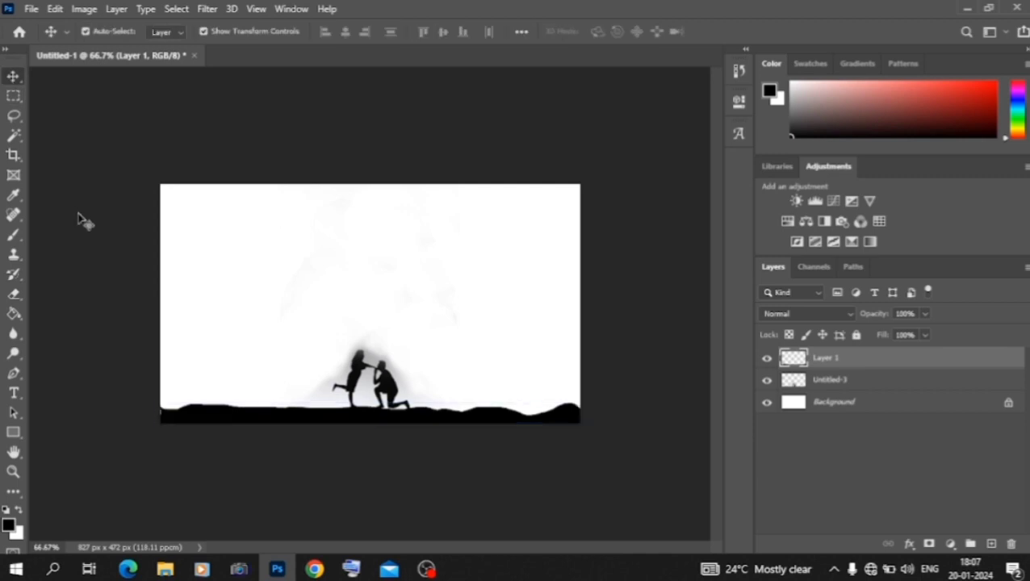
Step: Enlarge the black ground strip on Layer 1 and raise the silhouette couple so it stands on top of it
click(81, 218)
click(200, 422)
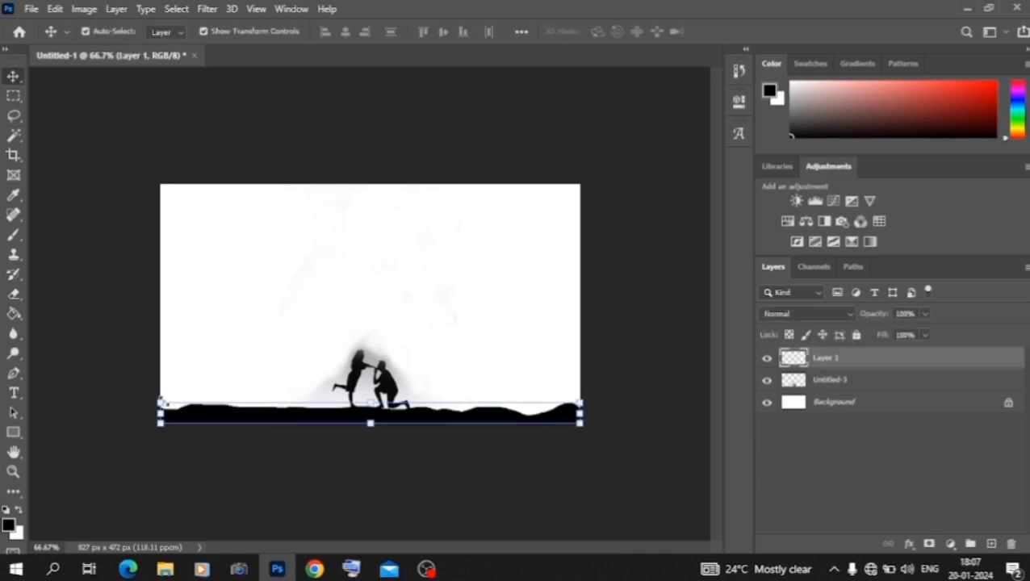
drag(161, 399, 165, 337)
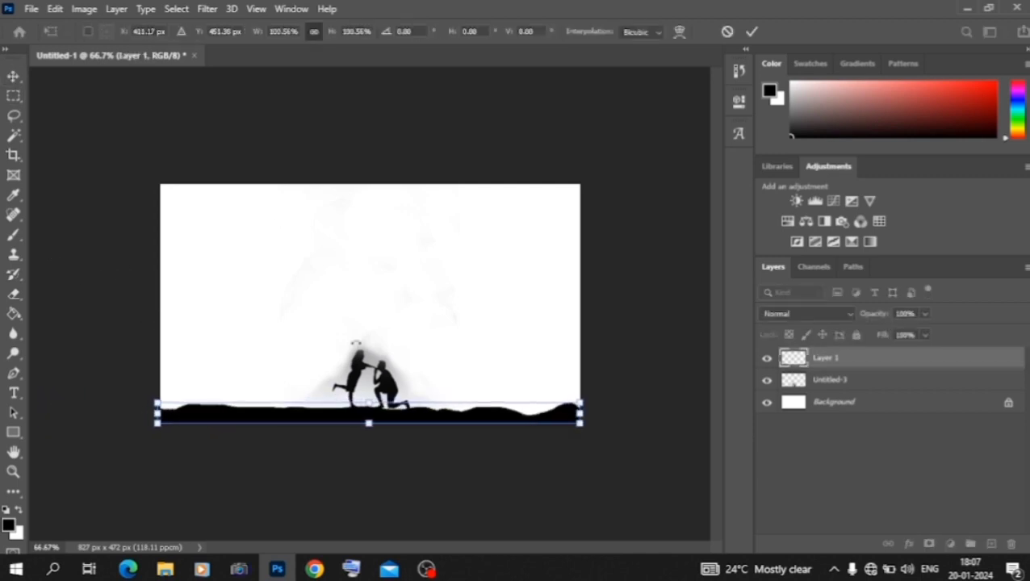
drag(370, 401, 376, 360)
click(16, 79)
click(128, 253)
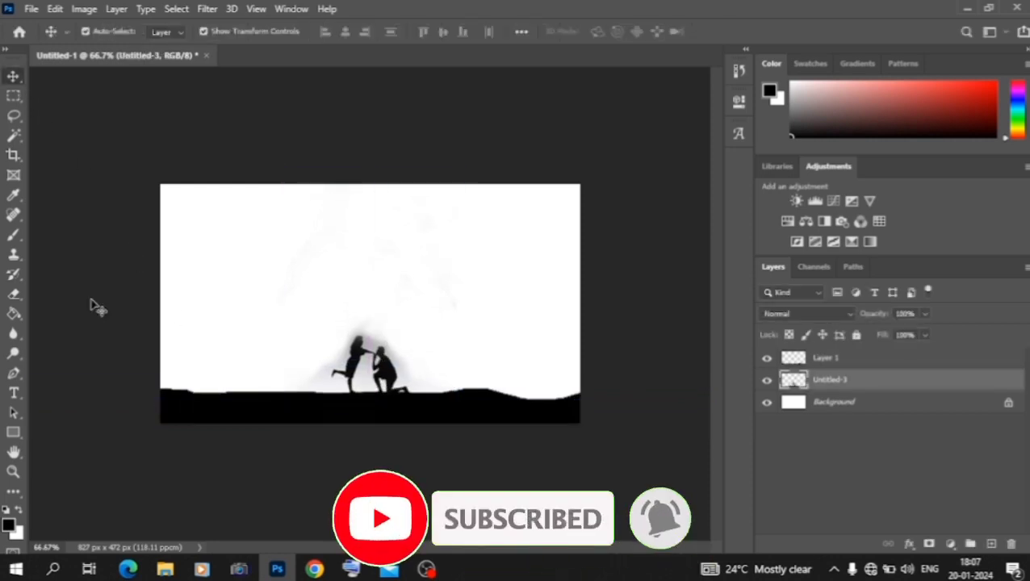
click(92, 306)
click(165, 569)
scroll(373, 383, up, 10)
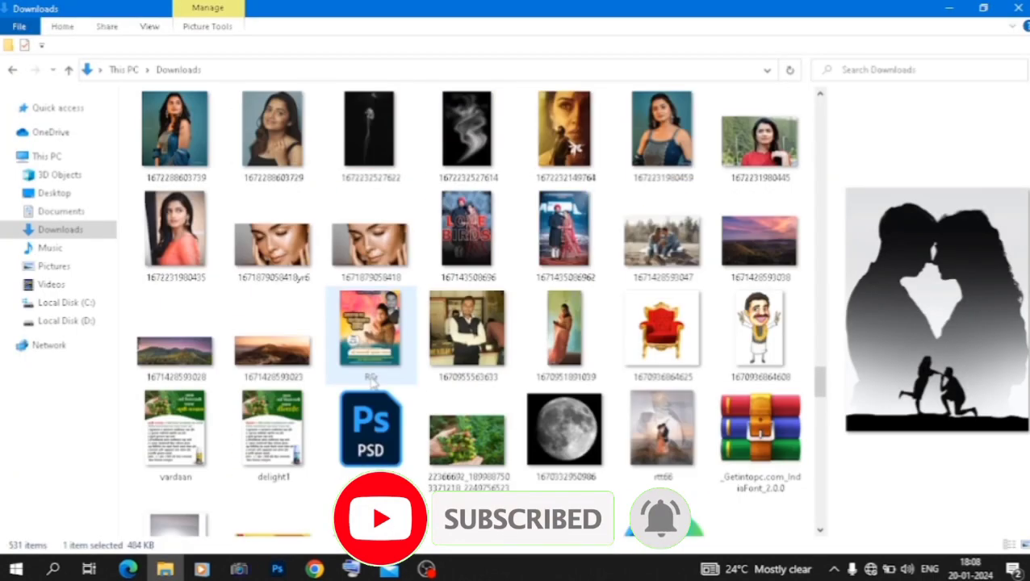
drag(666, 244, 385, 367)
drag(367, 320, 371, 324)
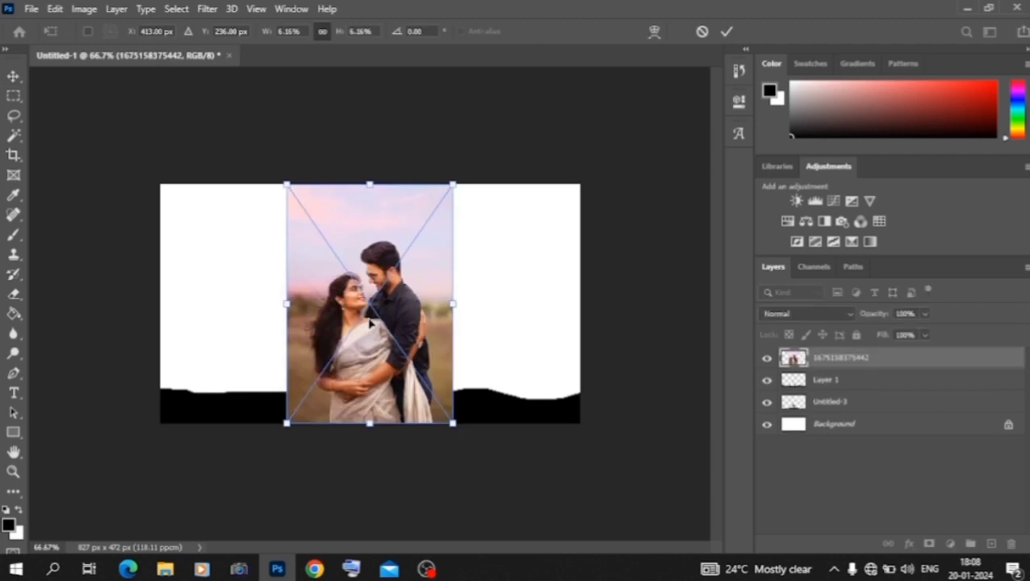
click(14, 119)
click(341, 32)
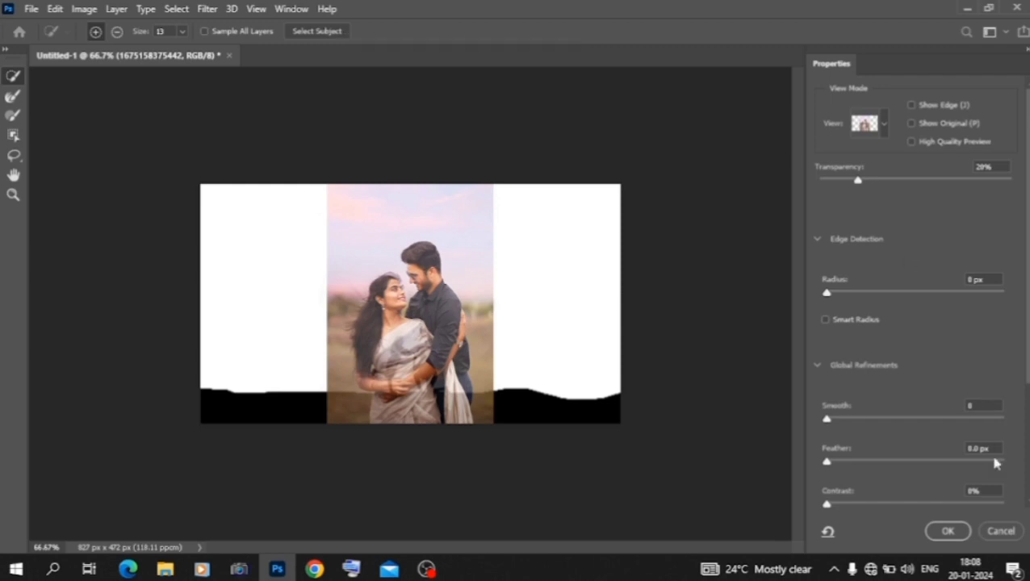
click(1000, 533)
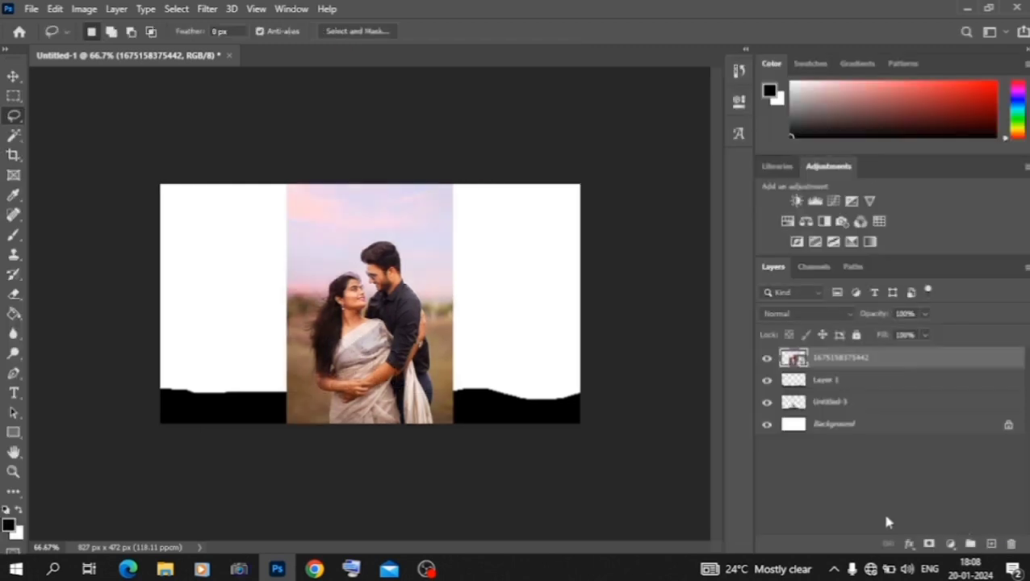
Step: Select the couple in the photo with Select Subject and hide the background with a layer mask
click(14, 135)
click(65, 135)
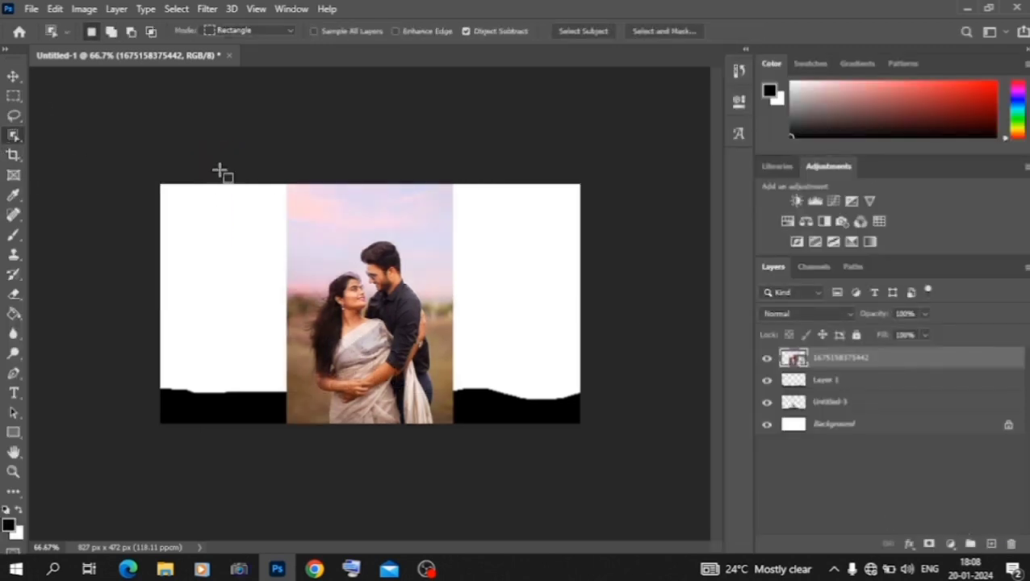
click(598, 31)
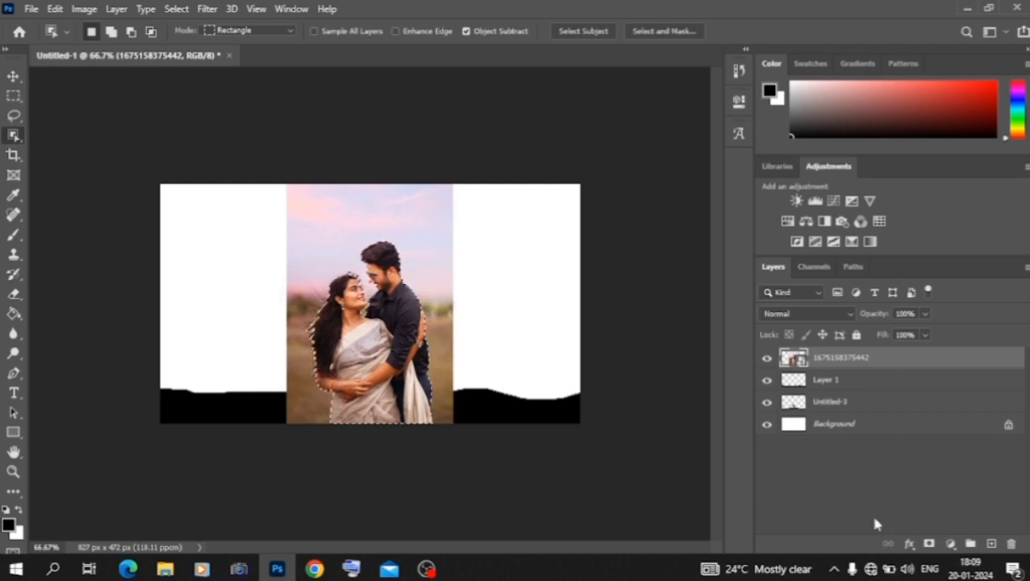
click(950, 544)
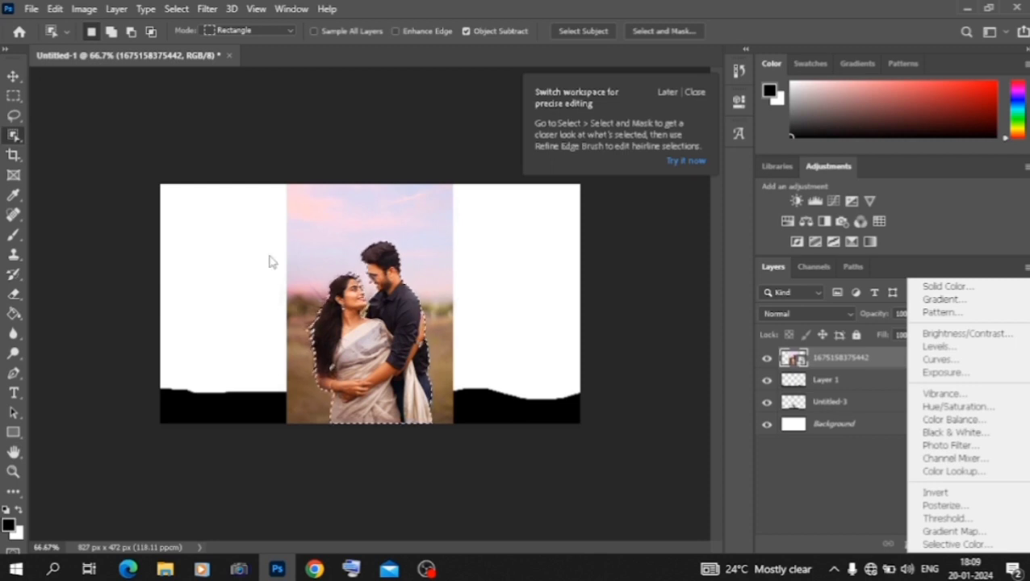
click(817, 499)
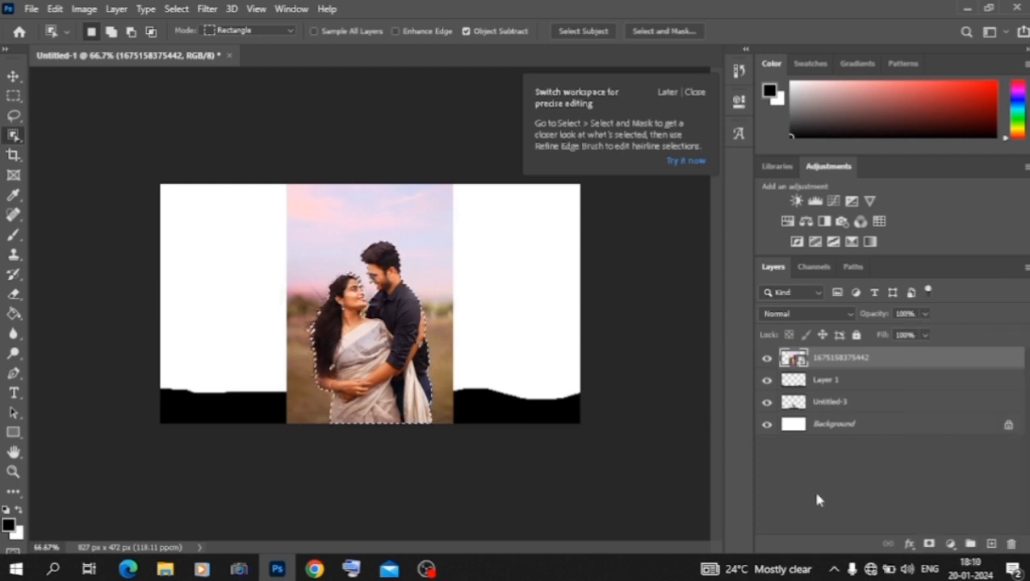
key(ctrl+1)
key(ctrl+plus)
key(ctrl+plus)
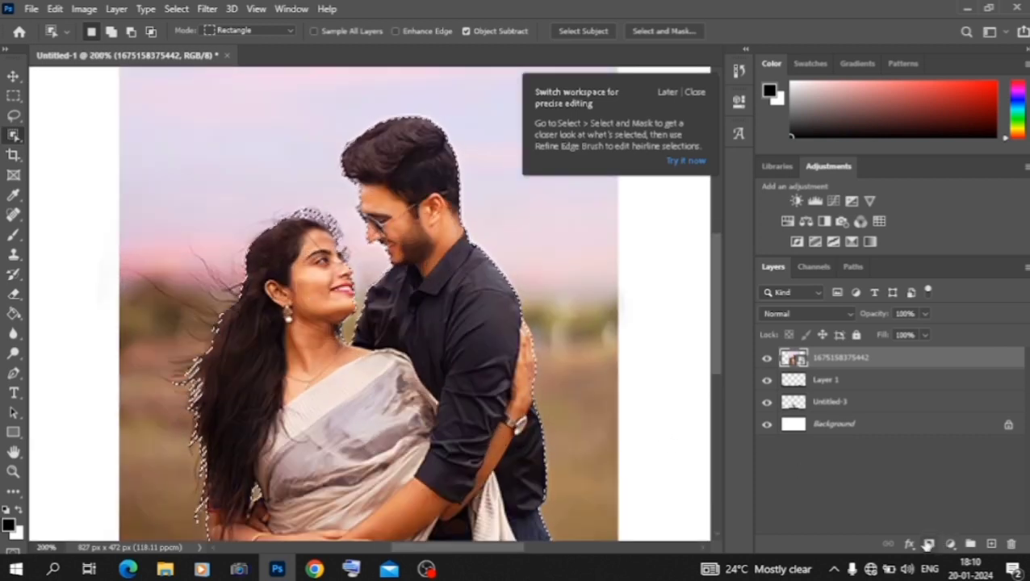
click(928, 543)
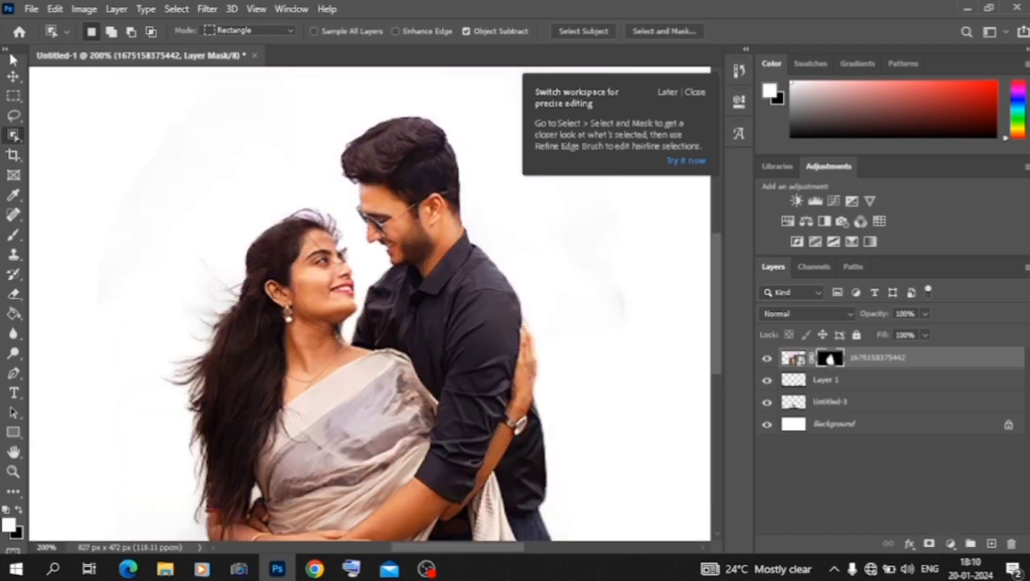
Step: Move the masked couple layer below Untitled-3, scale it to about 132% and position it above the ground
click(14, 77)
key(ctrl+minus)
key(ctrl+minus)
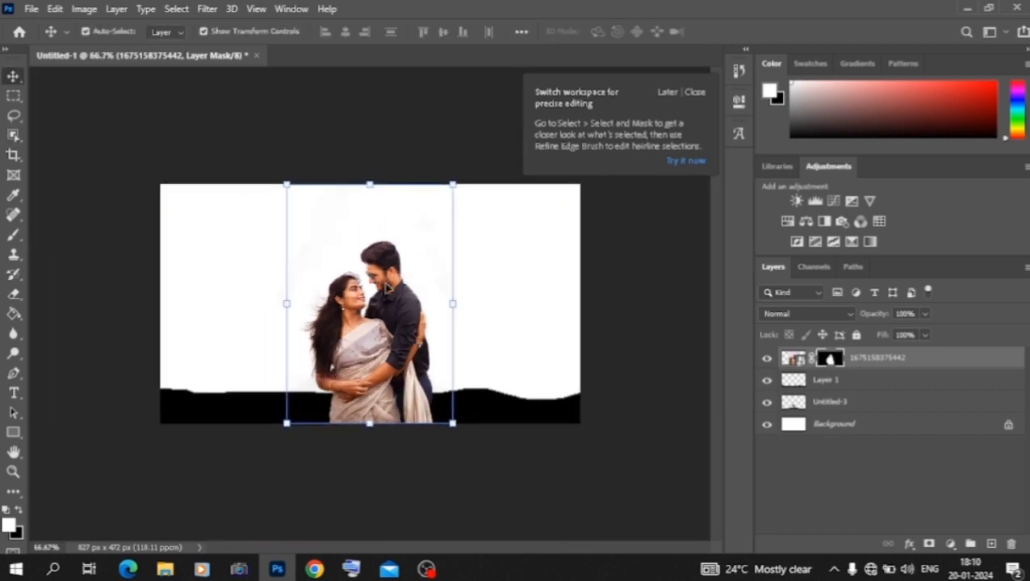
drag(879, 364, 857, 414)
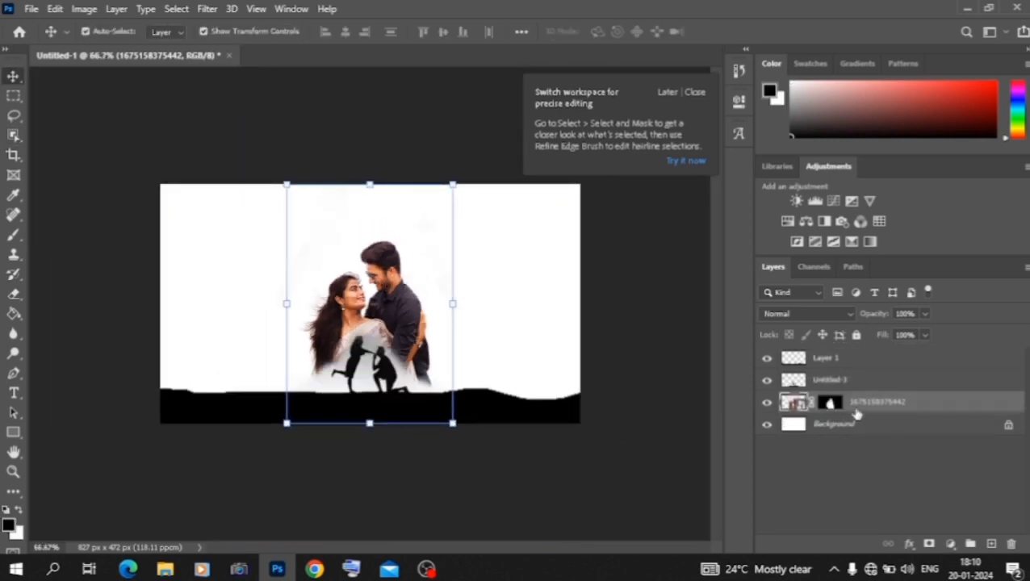
drag(401, 330, 396, 302)
drag(446, 275, 420, 295)
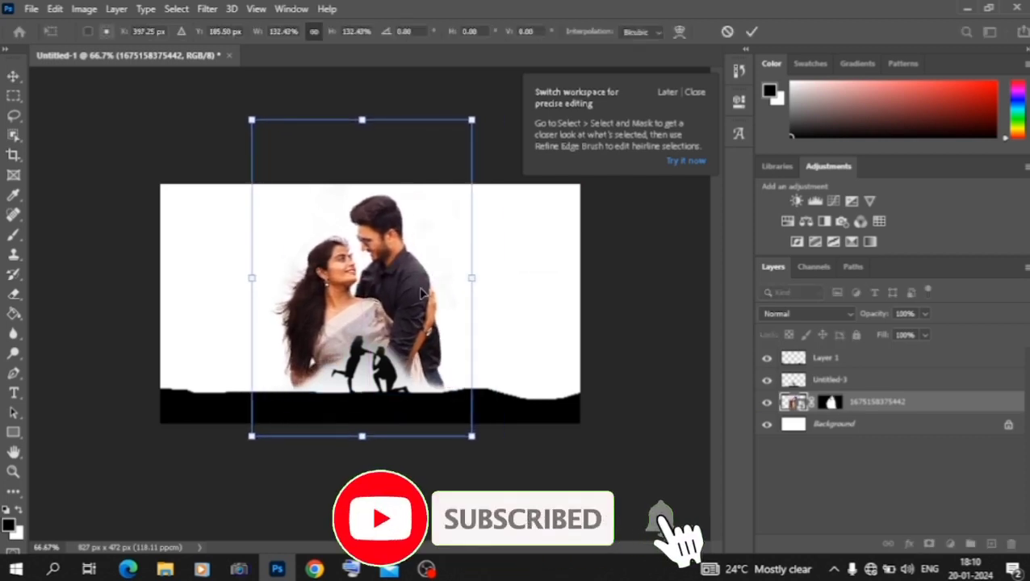
key(Return)
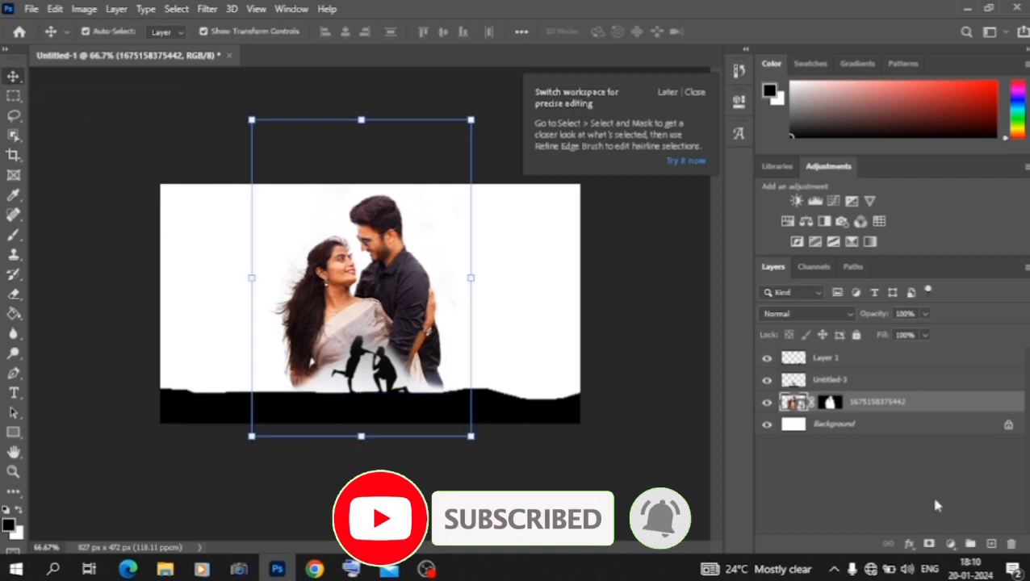
Step: Paint a light pink sky with the textured Brush on a new layer beneath the couple photo, leaving the area near the ground white
click(991, 544)
drag(823, 401, 823, 427)
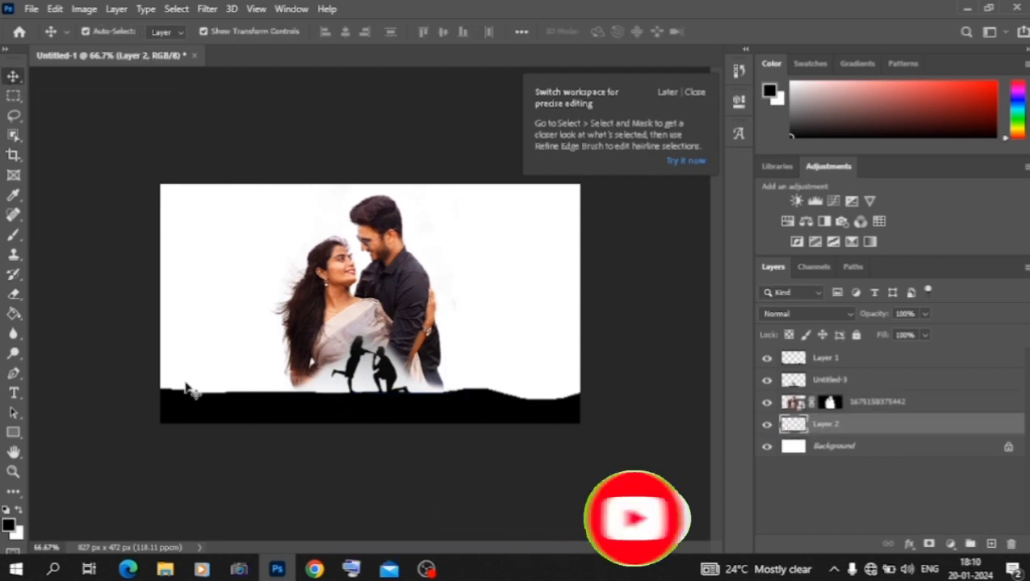
click(14, 234)
click(9, 525)
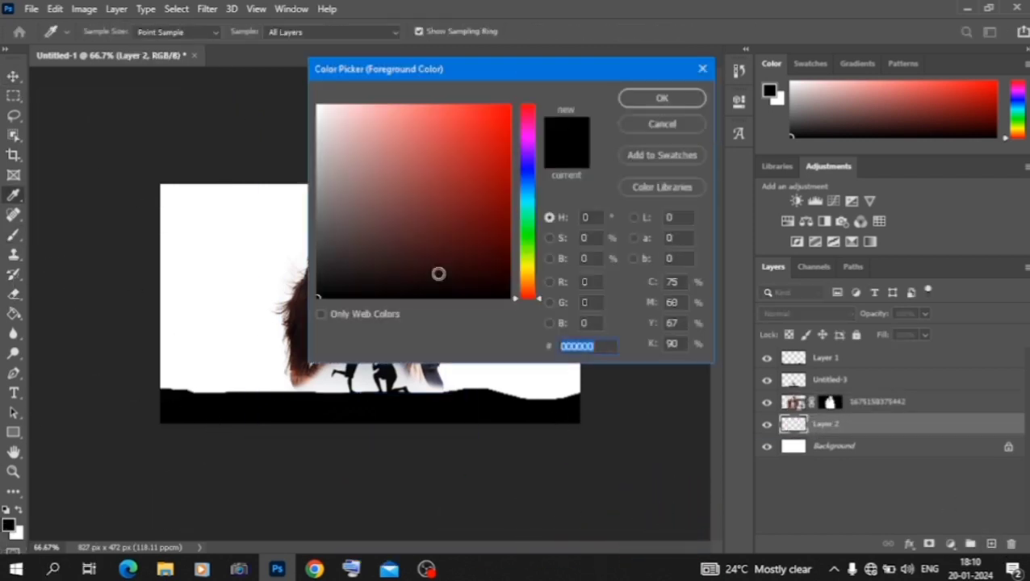
click(529, 131)
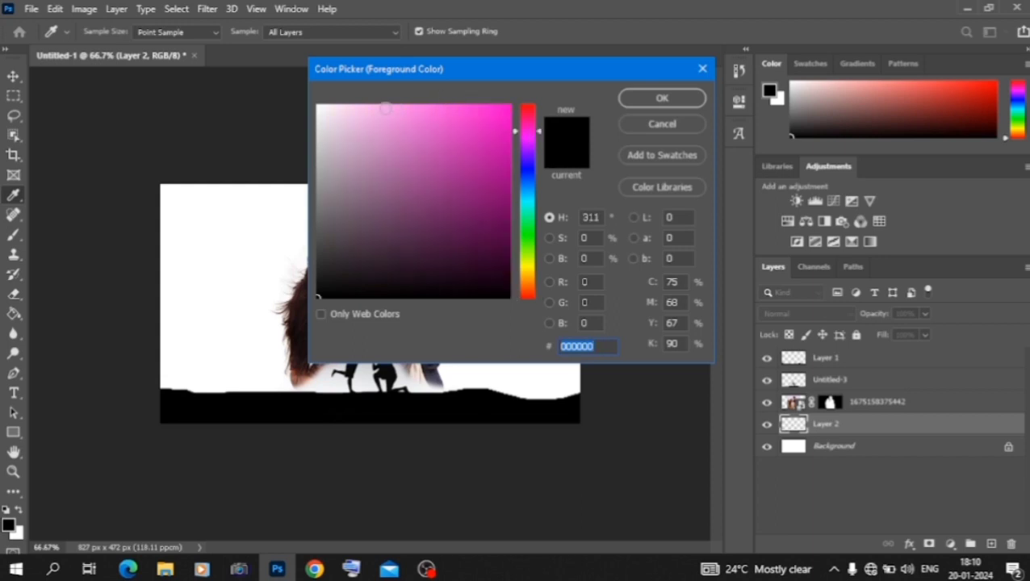
click(386, 108)
click(662, 98)
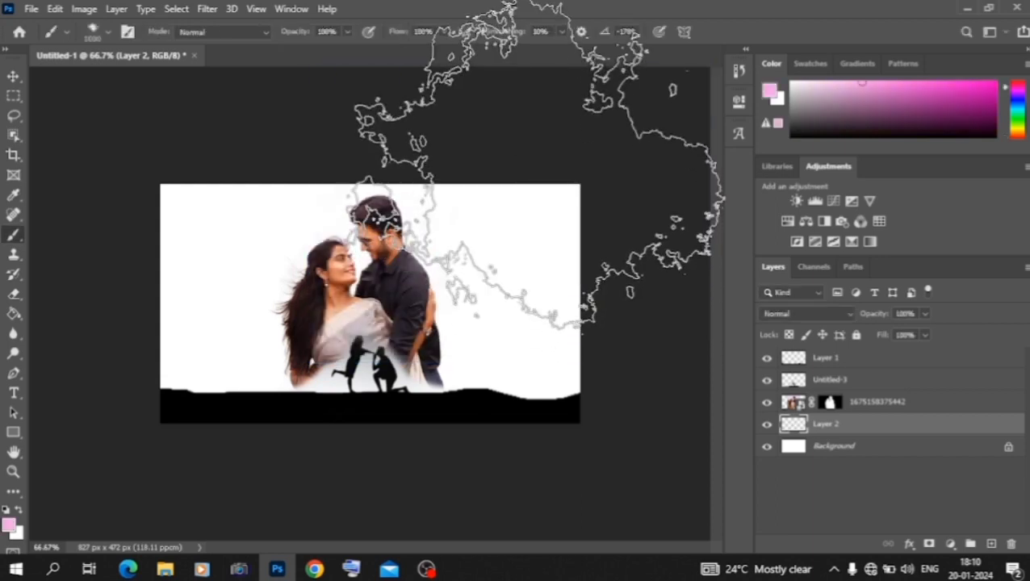
mouse_move(538, 145)
mouse_down()
mouse_move(400, 113)
mouse_move(198, 120)
mouse_up()
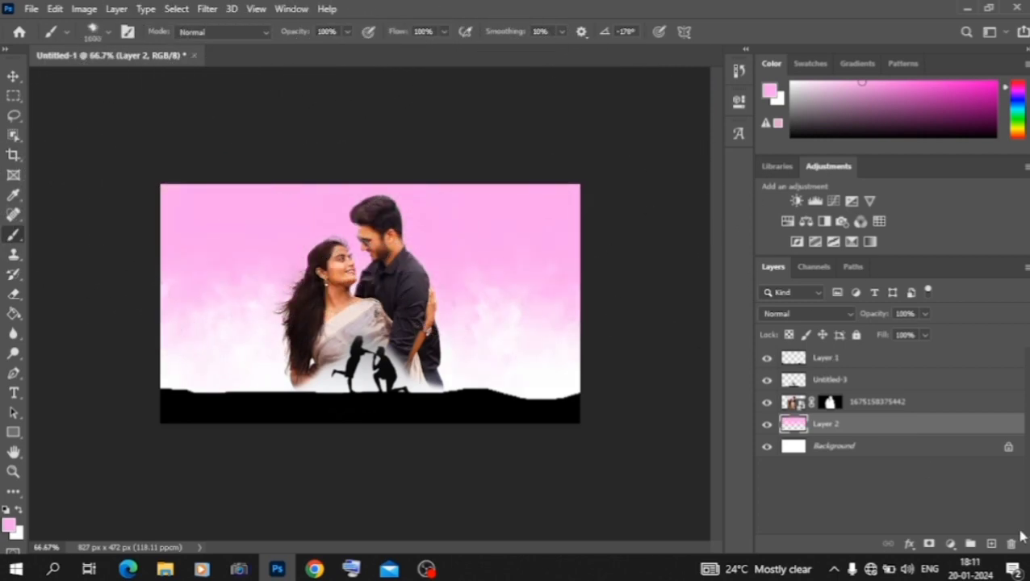
Step: Add a new layer beneath the pink sky layer and brush light yellow across the lower sky above the ground
click(992, 545)
drag(915, 432, 905, 462)
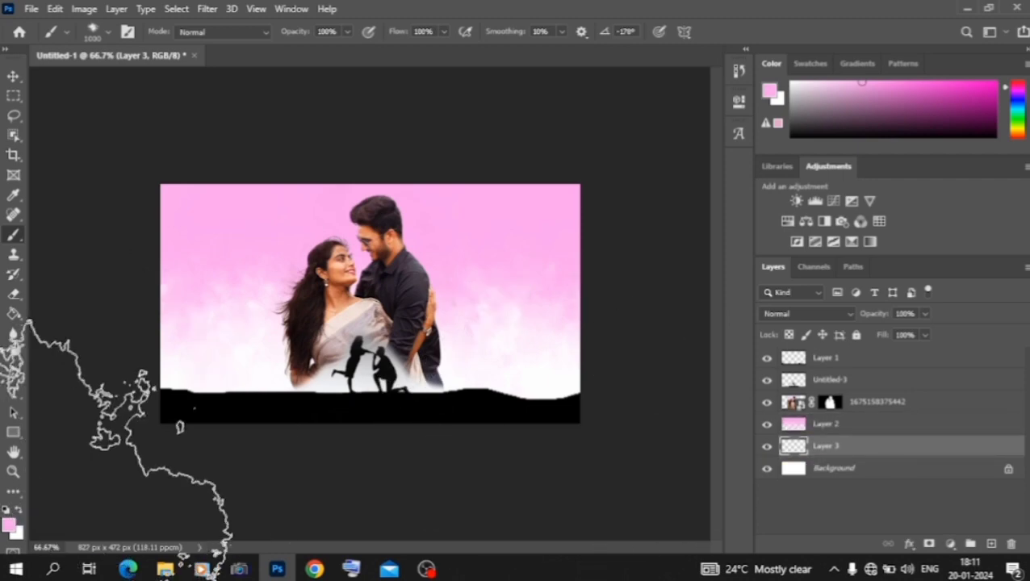
click(11, 524)
click(529, 272)
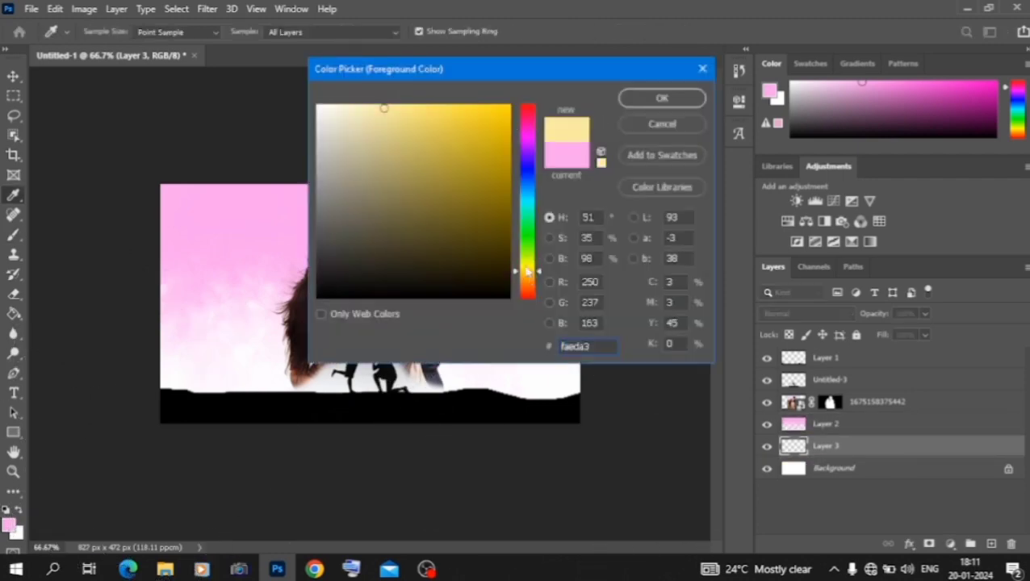
click(661, 98)
key(b)
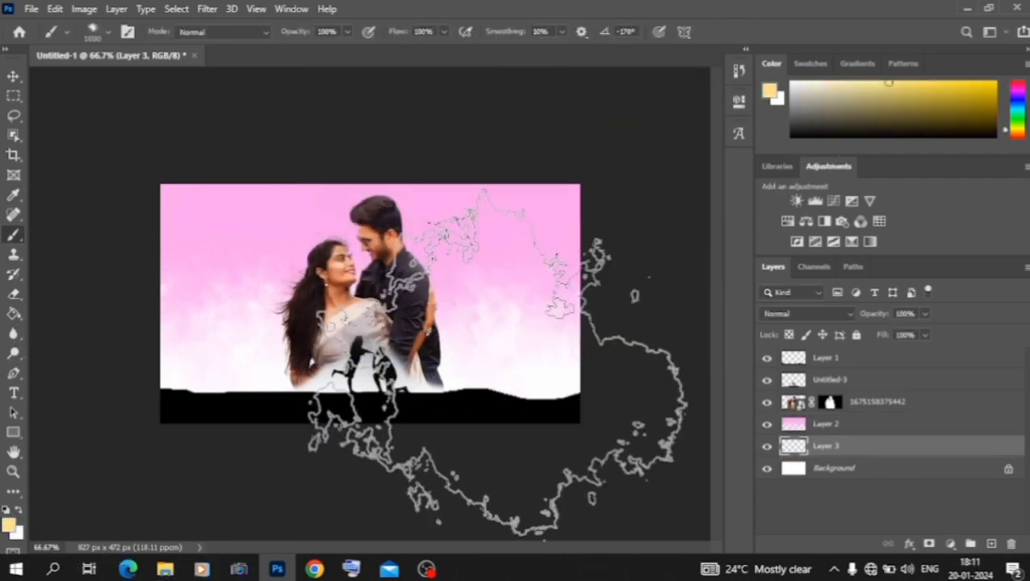
mouse_move(494, 356)
mouse_down()
mouse_move(426, 375)
mouse_move(299, 368)
mouse_move(261, 348)
mouse_up()
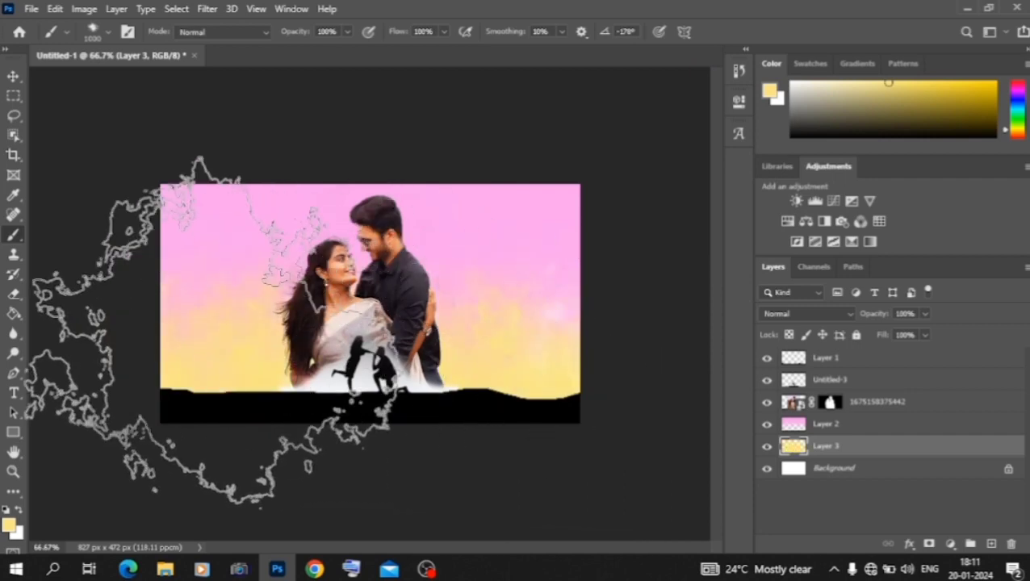
click(14, 78)
key(ctrl+t)
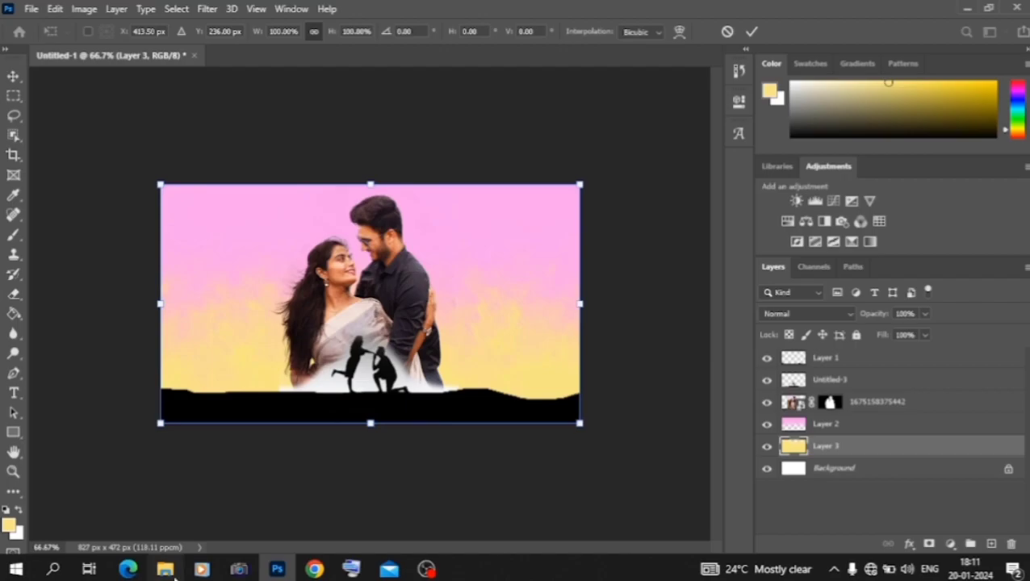
click(171, 573)
scroll(379, 483, down, 10)
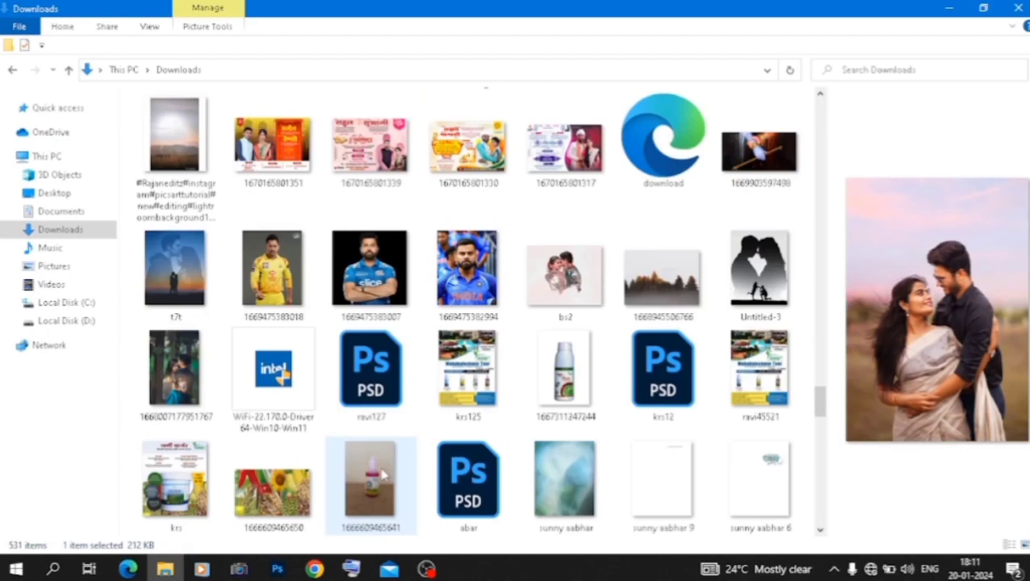
drag(664, 305, 294, 352)
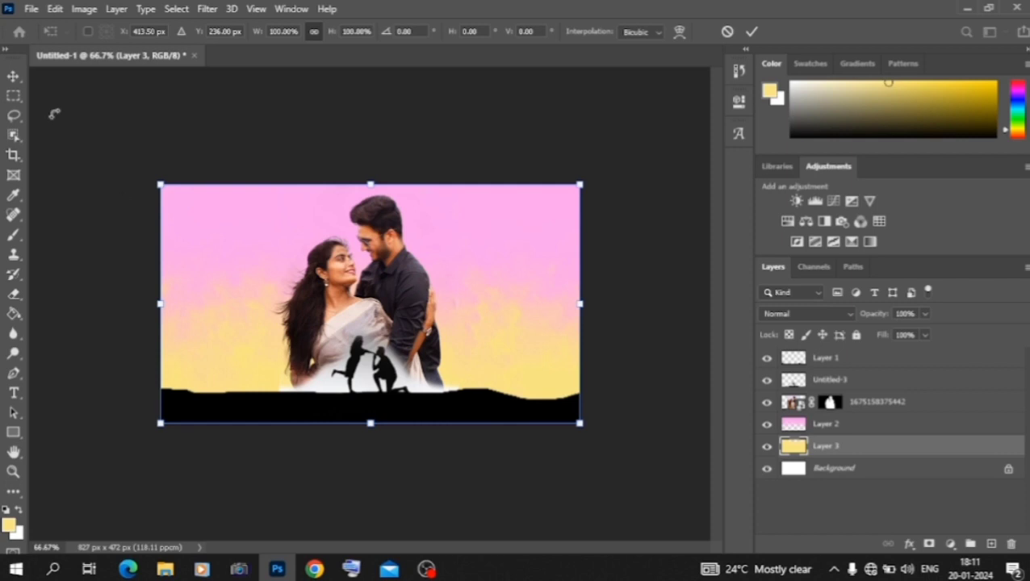
click(14, 76)
click(258, 121)
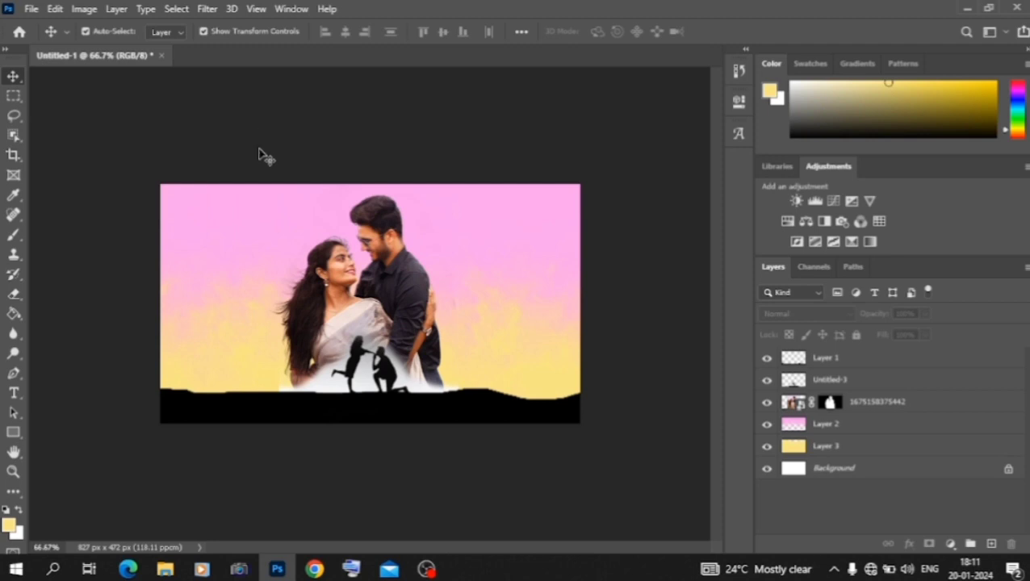
click(836, 358)
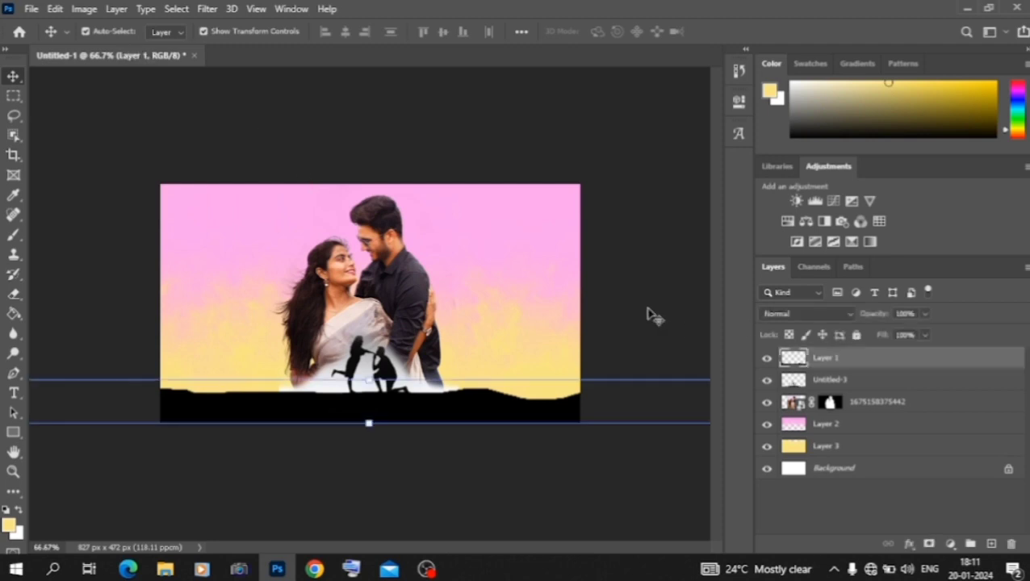
click(646, 315)
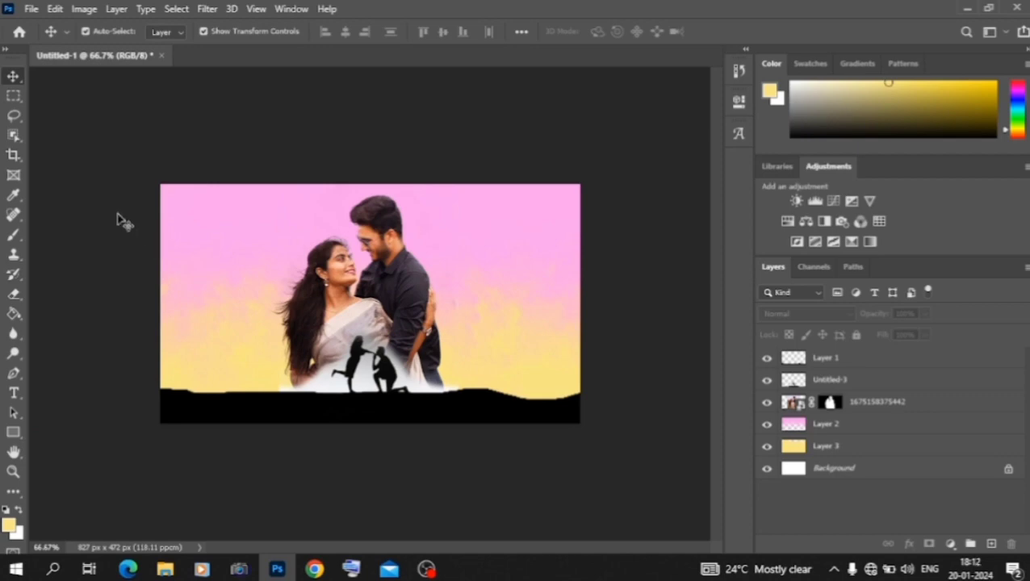
key(ctrl+plus)
key(ctrl+plus)
key(ctrl+minus)
key(ctrl+minus)
key(ctrl+plus)
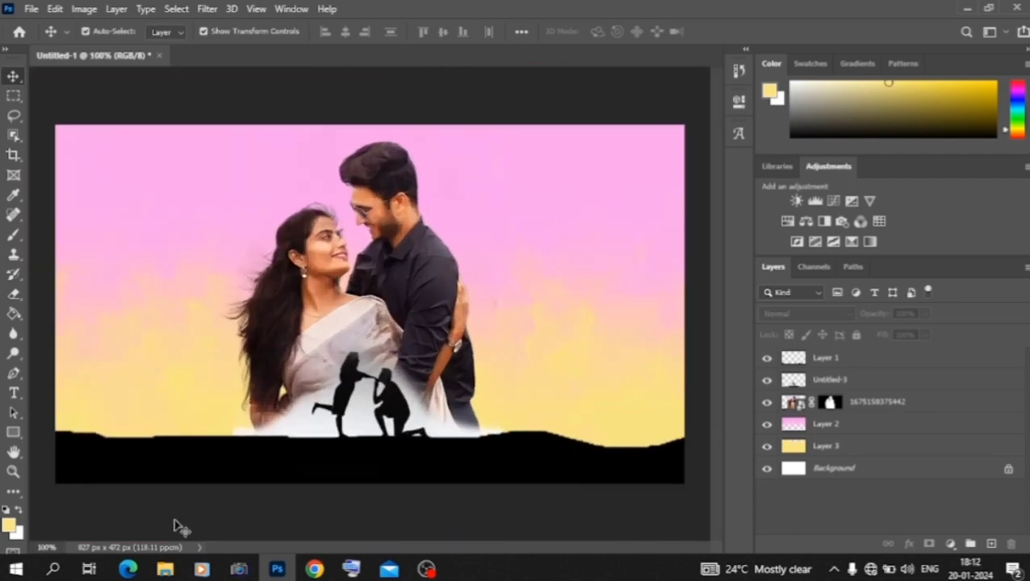
click(167, 569)
scroll(347, 389, down, 3)
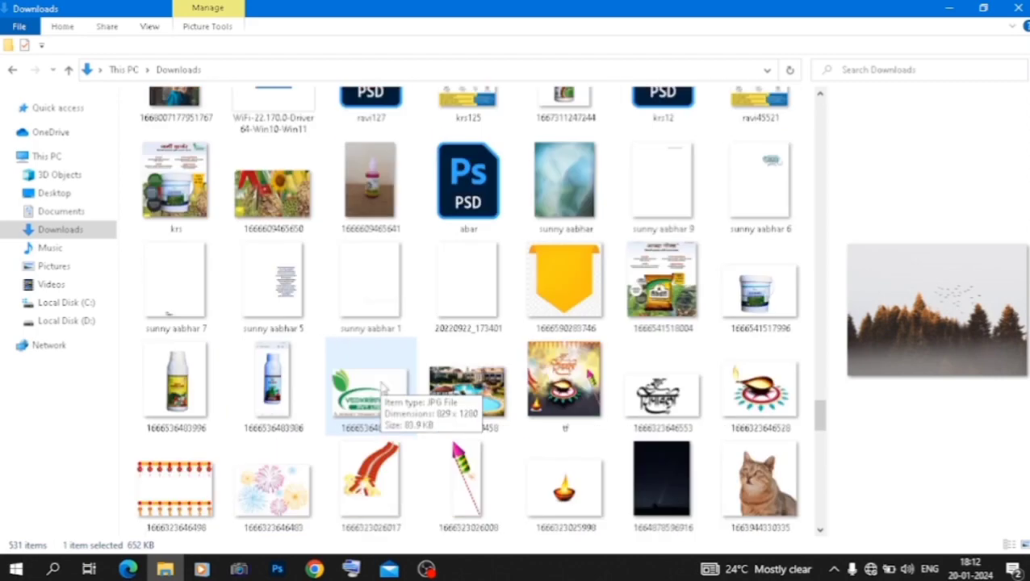
scroll(379, 388, up, 6)
scroll(379, 387, up, 6)
click(178, 162)
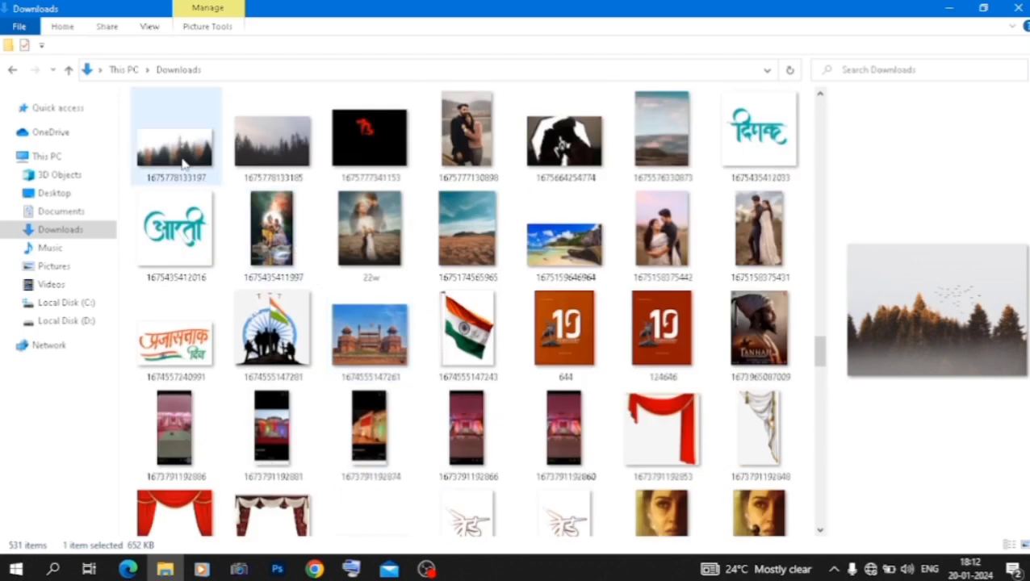
drag(178, 162, 239, 404)
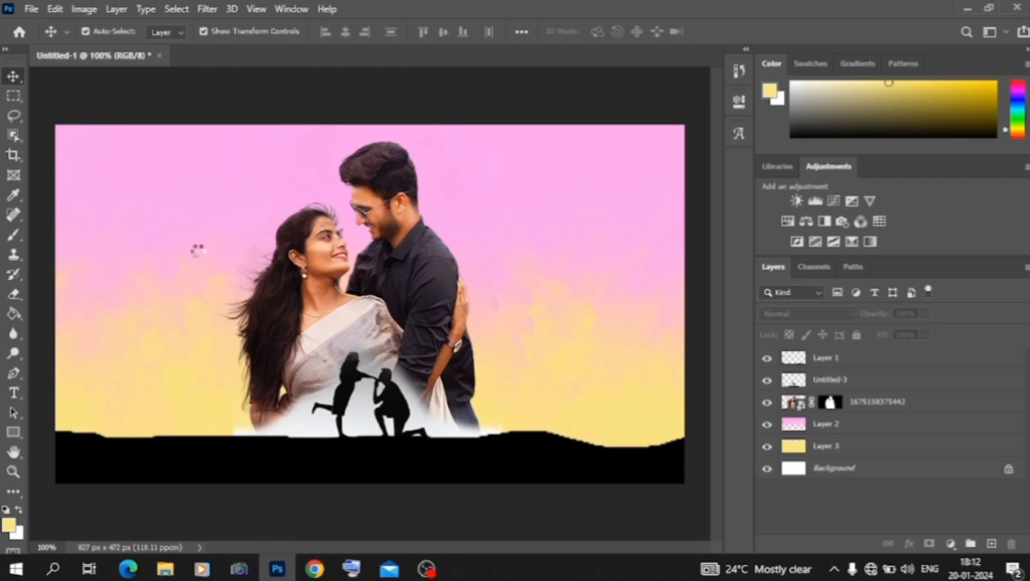
Step: Scale the forest photo to about 9%, rotate it to about -75° and position it over the woman's hair and back
drag(197, 251, 199, 256)
drag(692, 143, 292, 171)
drag(524, 290, 327, 311)
drag(202, 453, 158, 421)
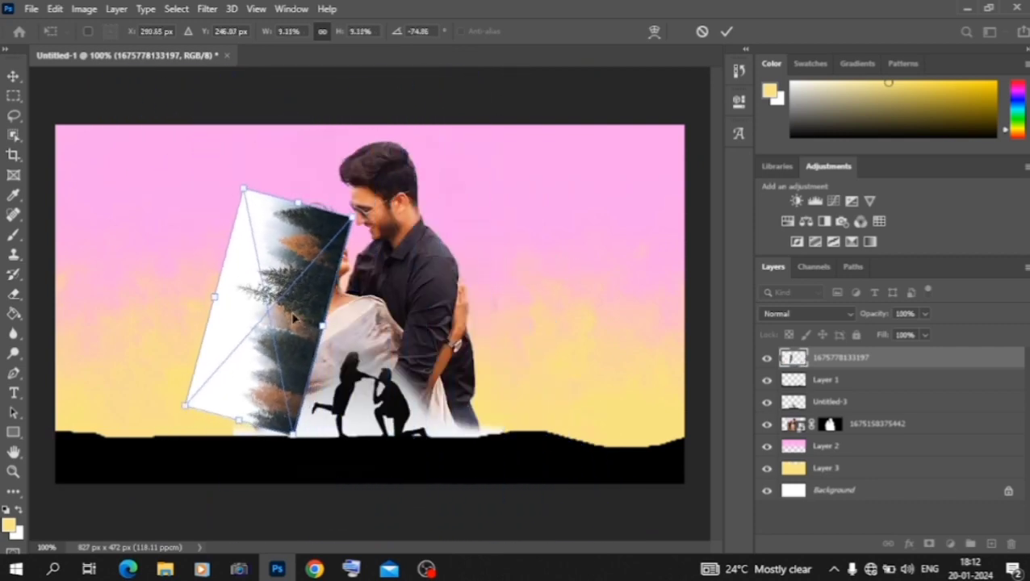
drag(310, 306, 282, 345)
click(13, 78)
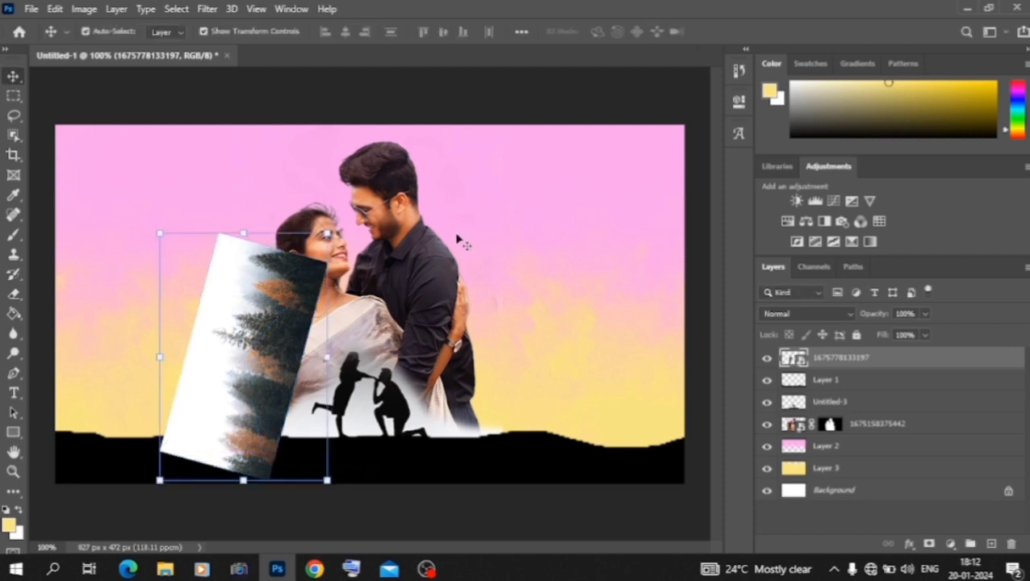
Step: Try different blending modes on the forest layer and settle on Lighter Color
click(807, 315)
click(813, 323)
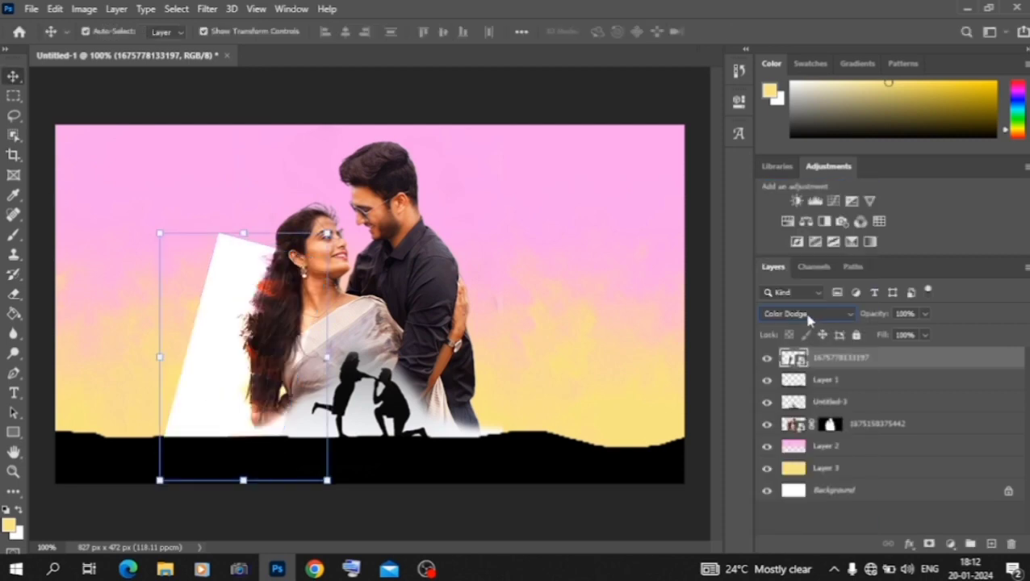
click(807, 315)
click(808, 315)
click(808, 315)
click(808, 315)
key(Down)
key(Down)
key(Down)
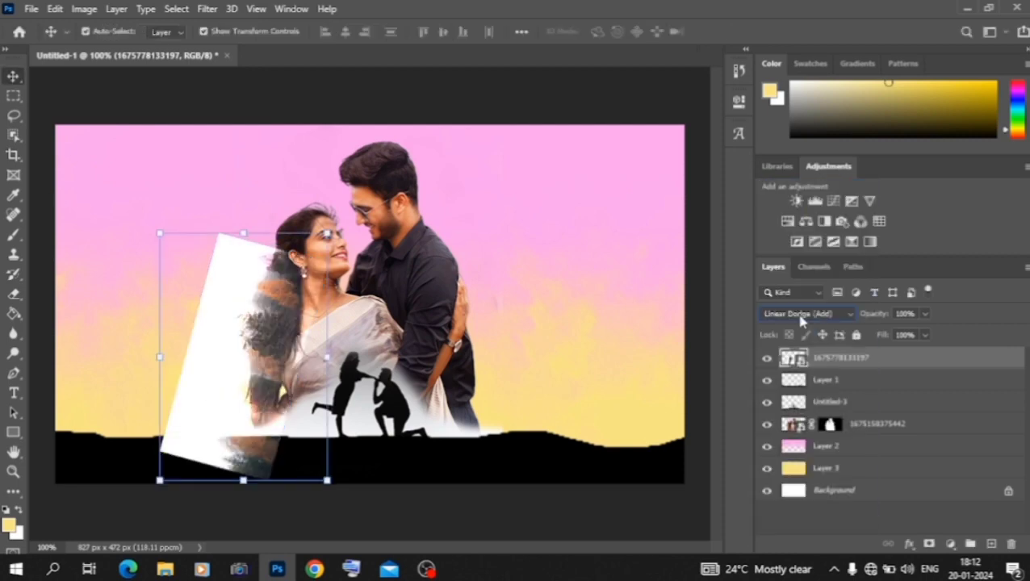
key(Down)
key(Down)
key(Down)
key(Down)
key(Down)
key(Down)
key(Down)
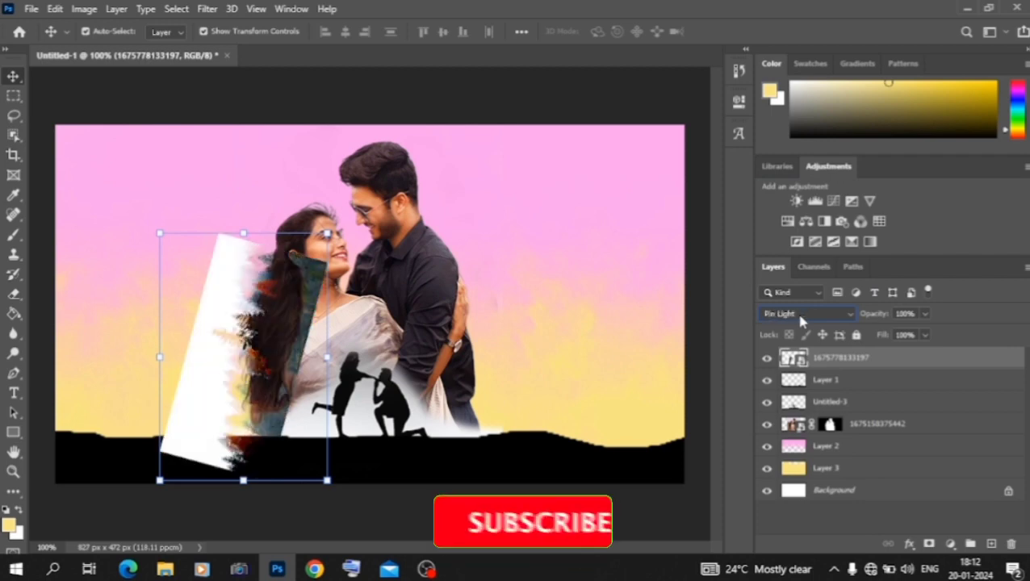
key(Down)
key(Down)
key(Down)
key(Down)
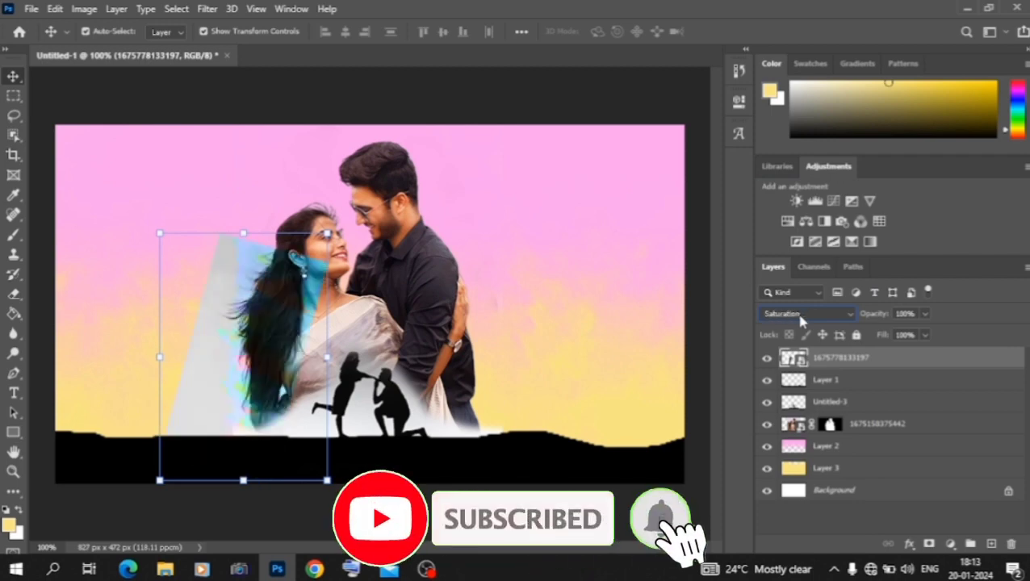
key(Up)
key(Up)
key(Up)
key(Up)
key(Up)
key(Up)
key(Up)
key(Up)
key(Up)
key(Up)
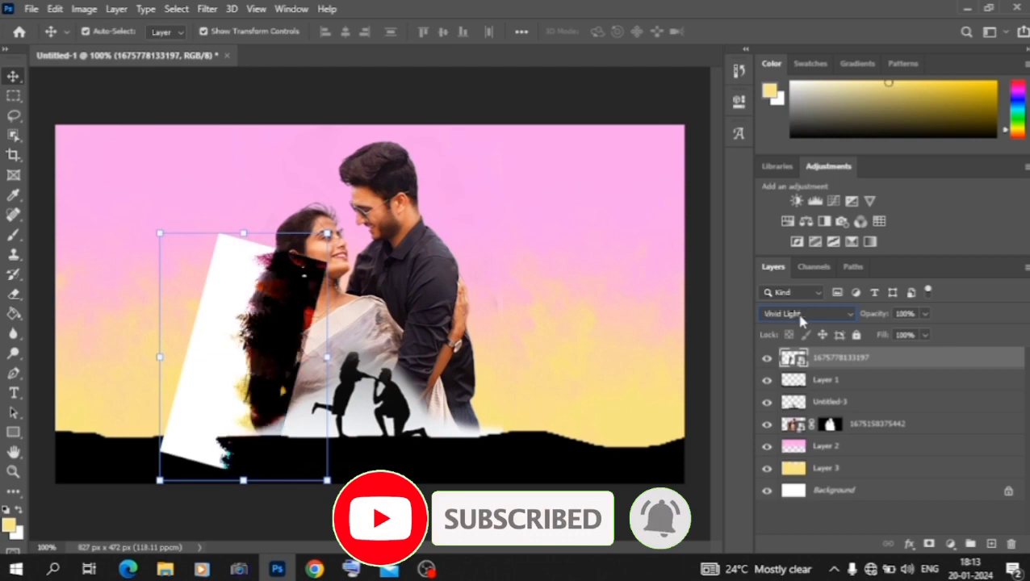
key(Up)
key(Up)
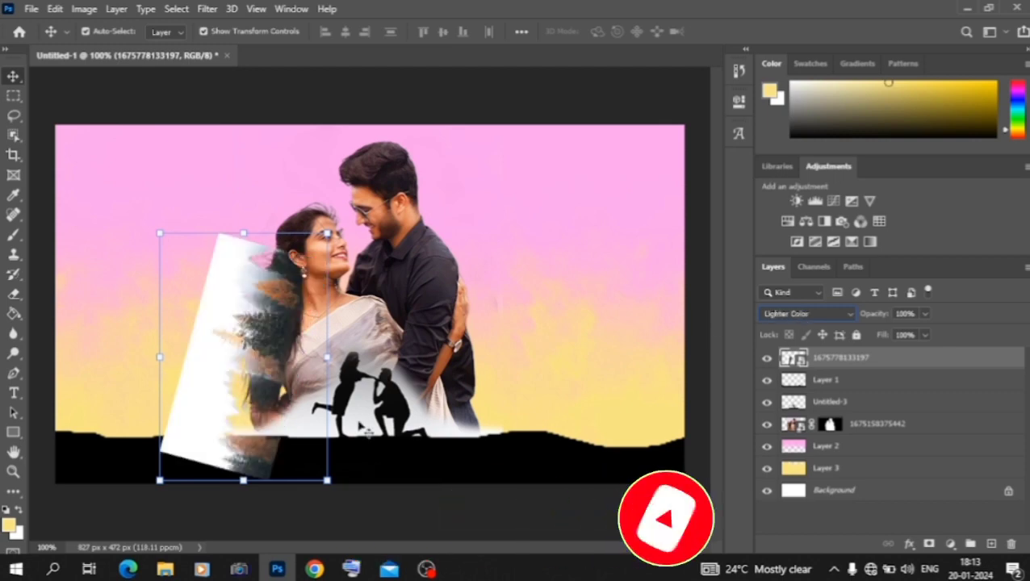
Step: Rotate the forest layer to about -65° and move it below the Untitled-3 layer
drag(161, 504, 135, 479)
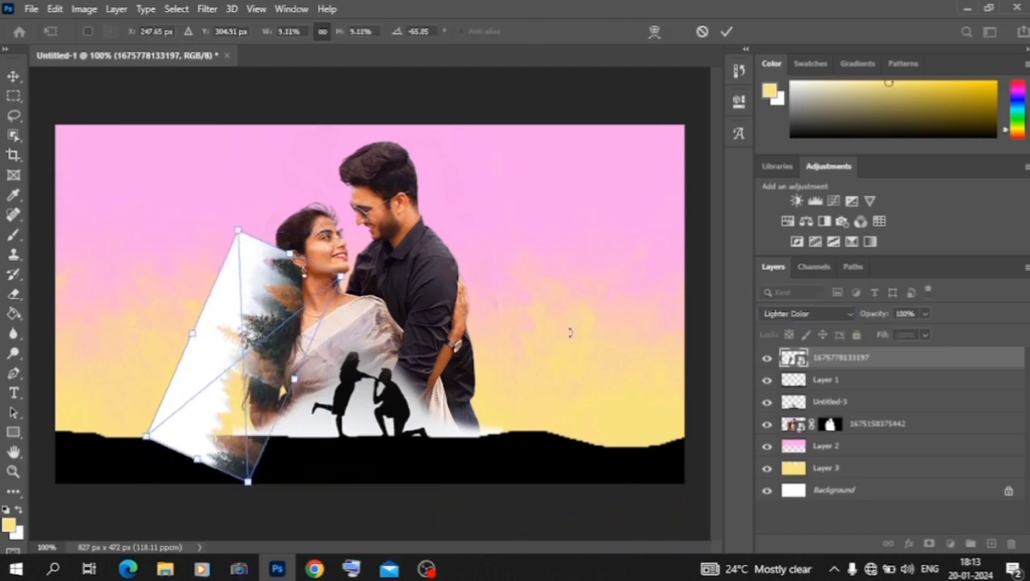
drag(844, 367, 811, 412)
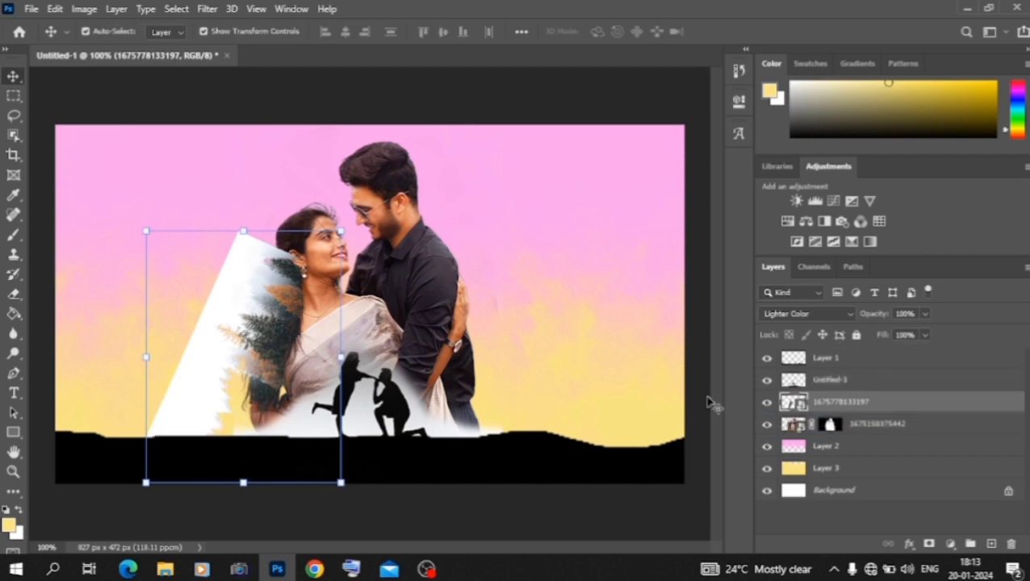
Step: Rasterize the forest layer and erase its hard white edges beside the woman with a soft Eraser at 63% opacity
click(14, 295)
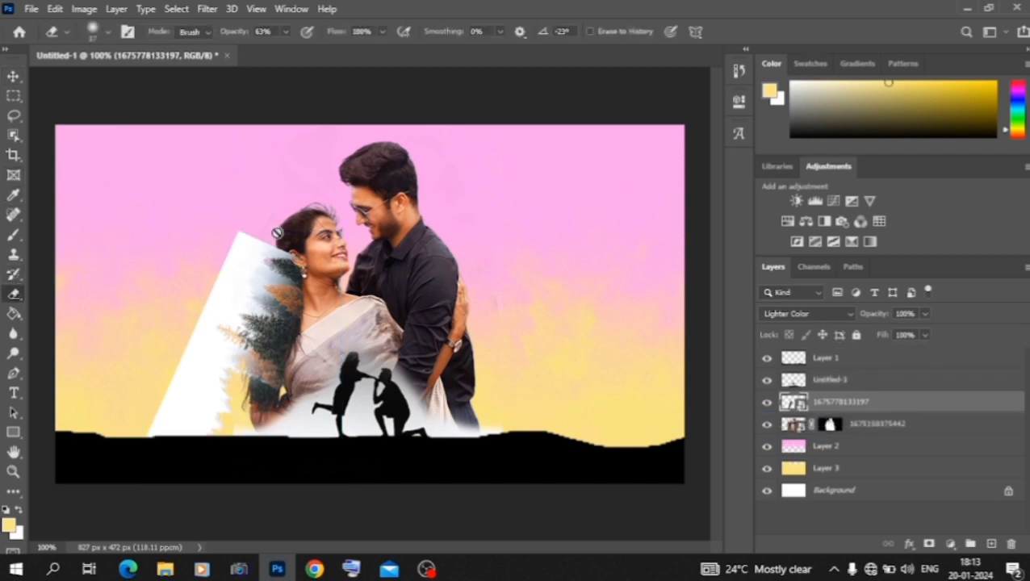
click(255, 239)
click(496, 233)
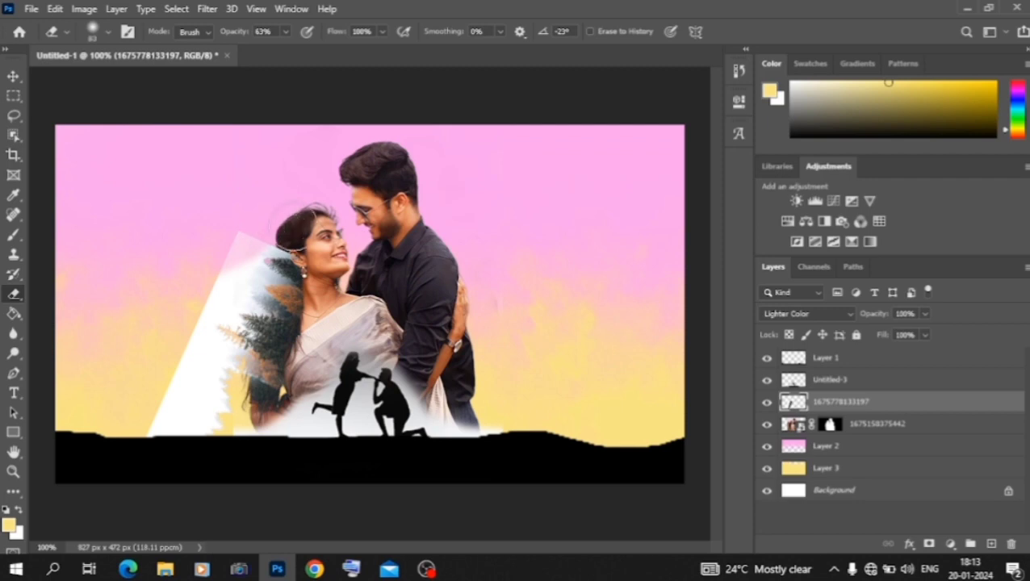
drag(236, 262, 204, 296)
mouse_move(183, 330)
mouse_down()
mouse_move(193, 368)
mouse_move(183, 410)
mouse_up()
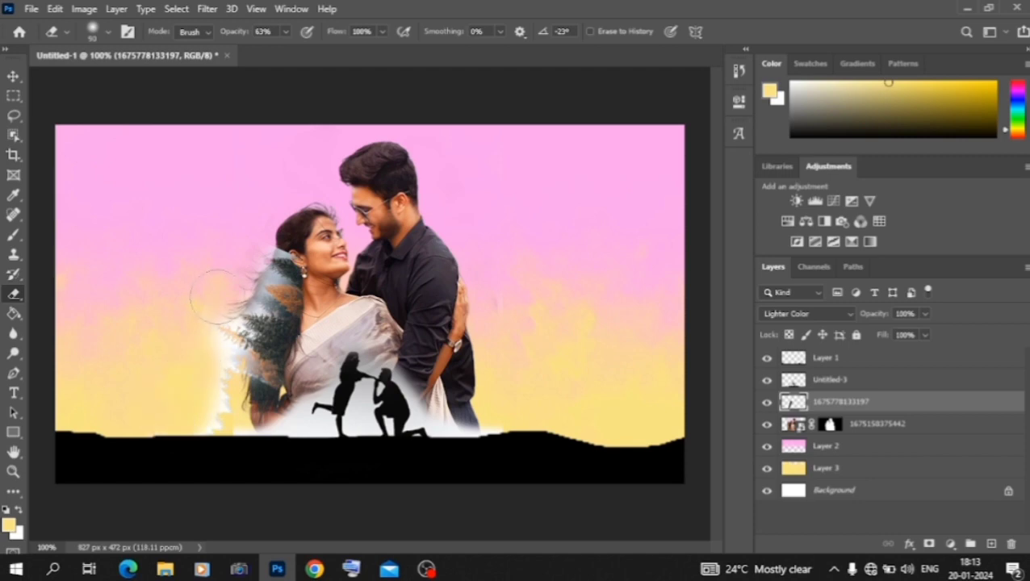
Step: Shift the forest layer slightly left and rotate it by about -4.3° over the woman's hair
click(15, 78)
key(Left)
key(Left)
key(Left)
key(Left)
key(Left)
key(Left)
key(Left)
key(Left)
key(Left)
key(Left)
key(Left)
key(Left)
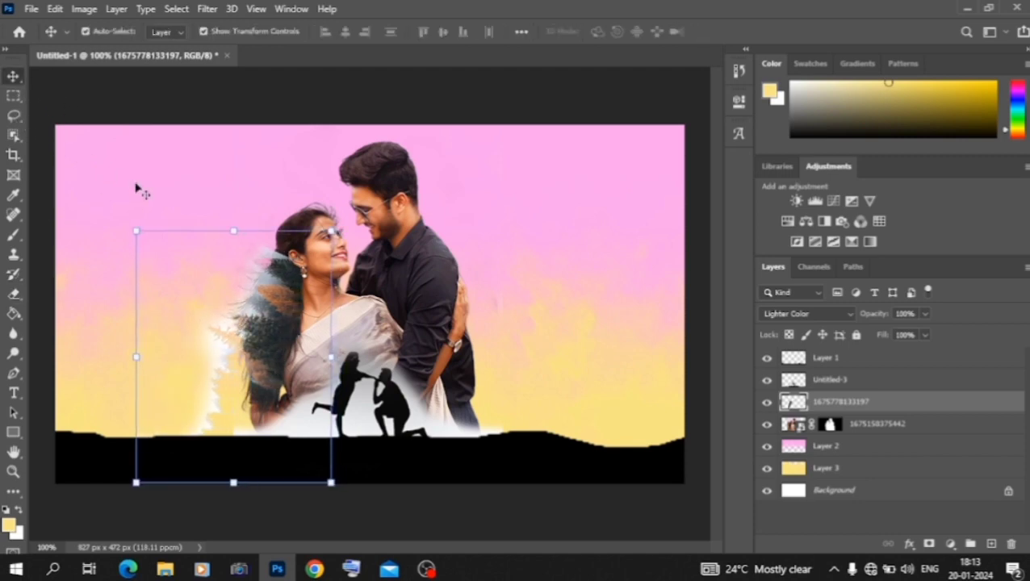
drag(347, 217, 326, 218)
drag(272, 301, 274, 313)
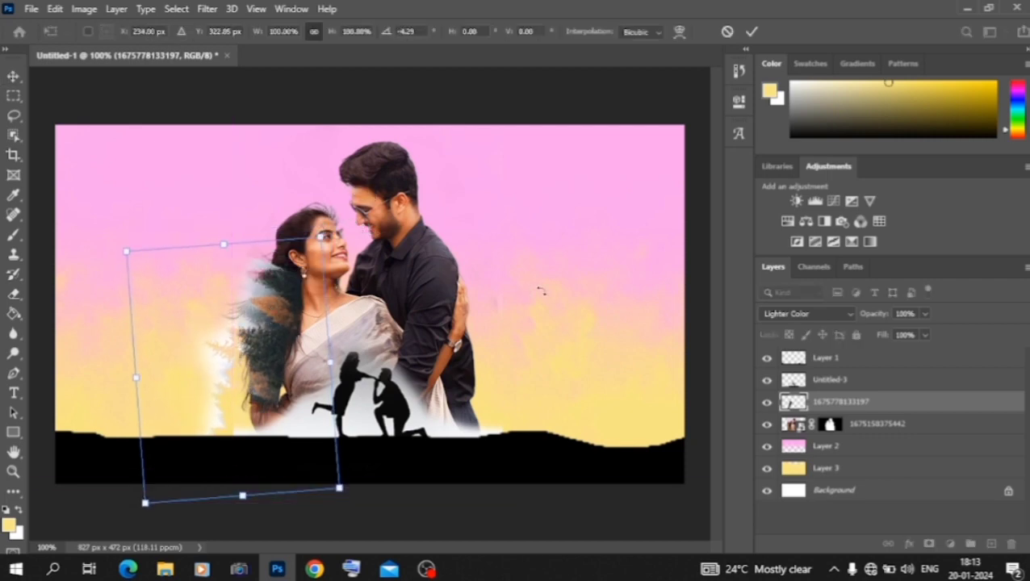
Step: Set the forest layer's blending mode to Screen and adjust its rotation to about -7.2°
click(809, 316)
click(801, 302)
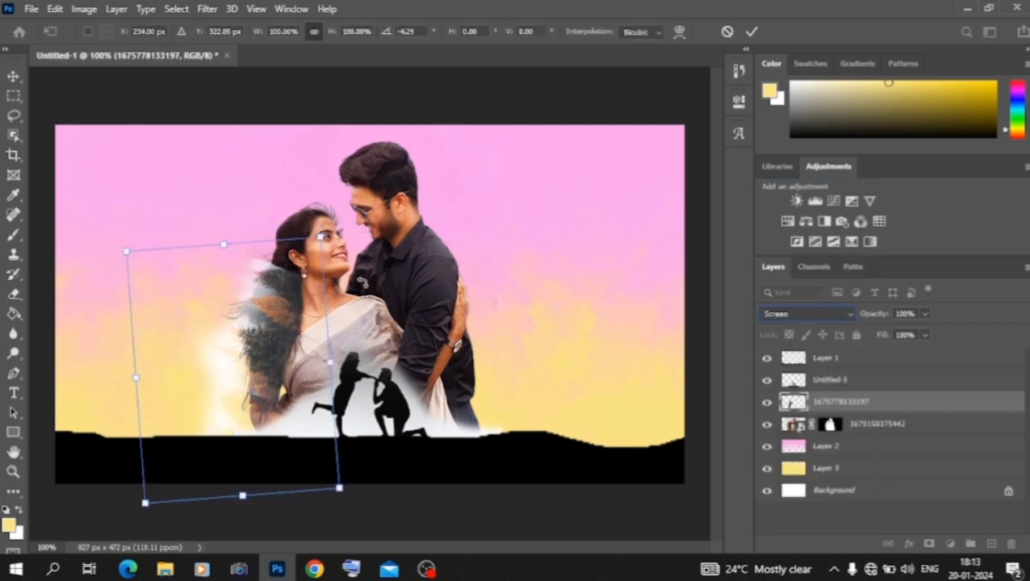
mouse_move(339, 216)
mouse_down()
mouse_move(343, 202)
mouse_move(349, 219)
mouse_move(346, 212)
mouse_up()
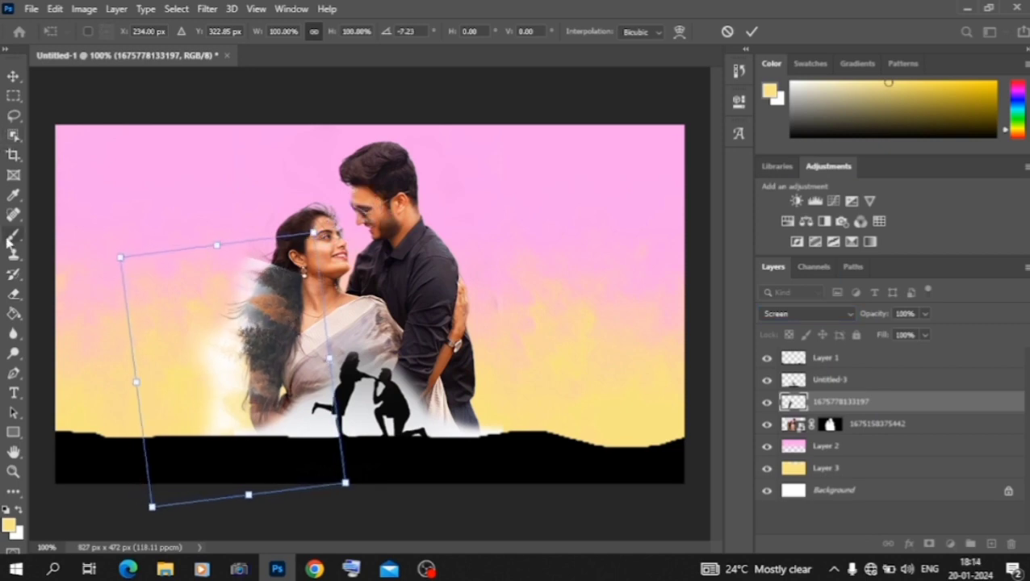
Step: Erase the forest overlay where it covers the woman's face and saree, then select the pink sky layer
click(9, 295)
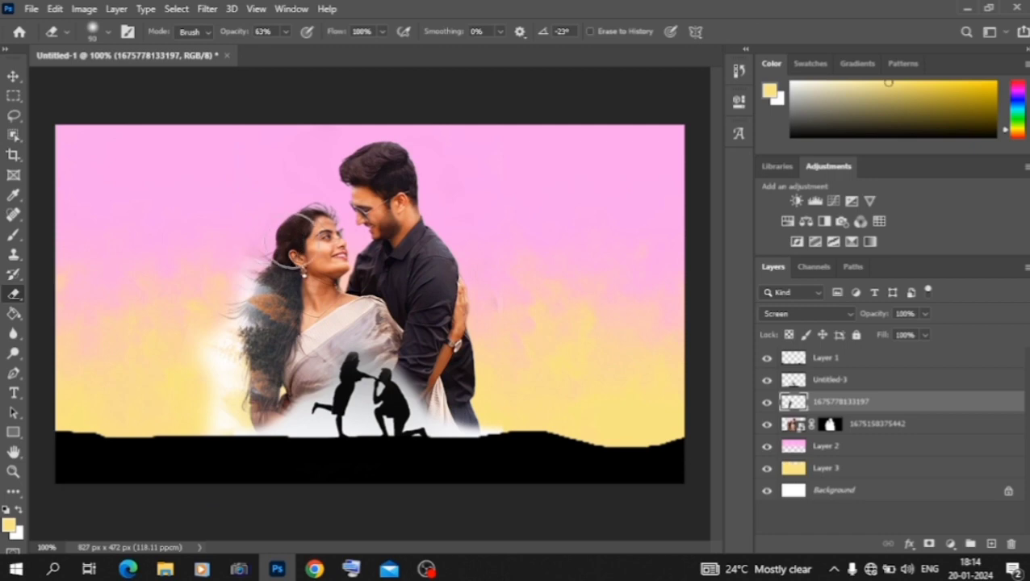
drag(294, 358, 284, 437)
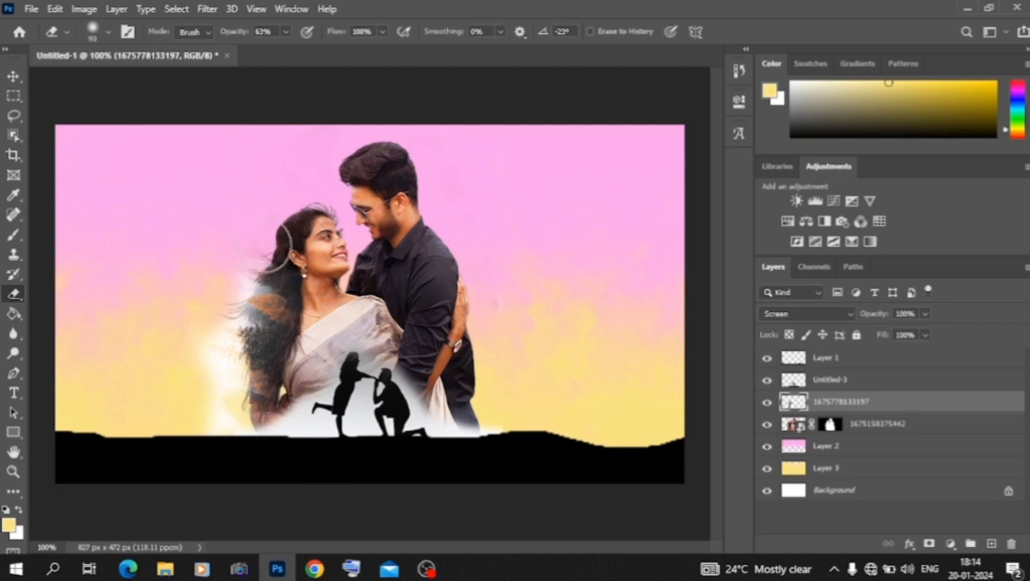
click(12, 77)
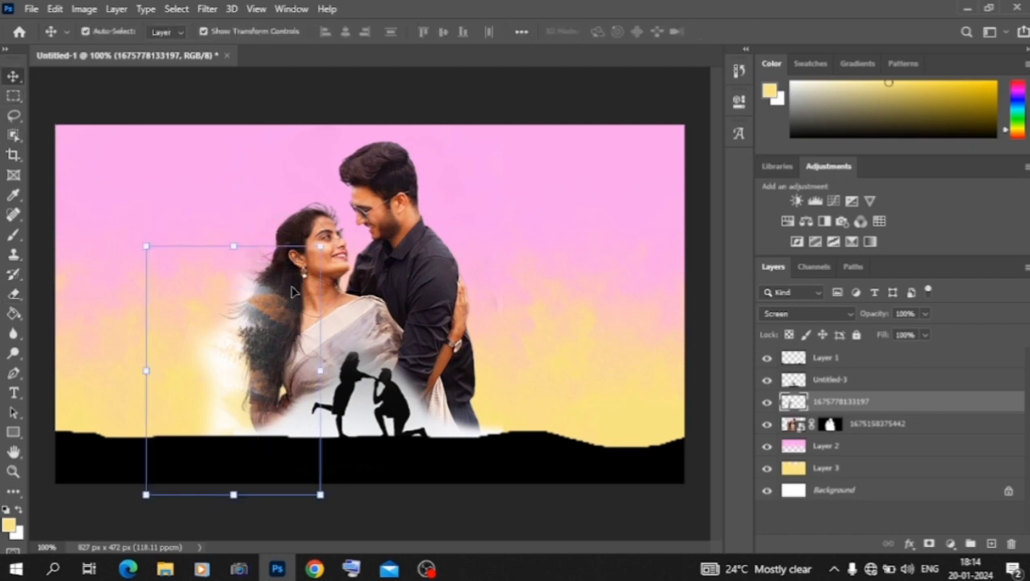
click(516, 266)
key(ctrl+minus)
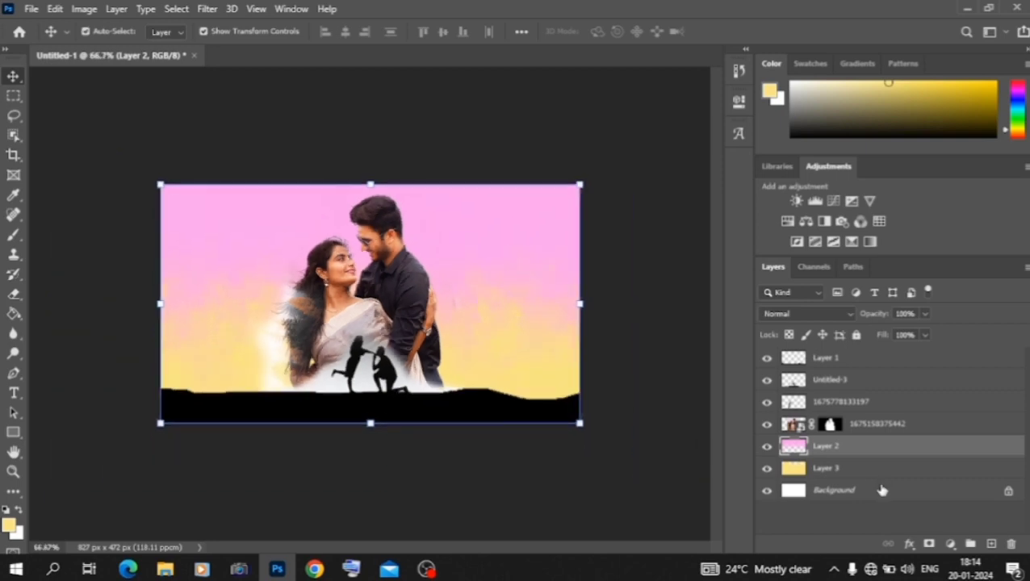
Step: Add a Color Lookup adjustment layer above the yellow Layer 3 and try 3DLUT presets, settling on filmstock_50.3dl
click(862, 468)
click(950, 544)
click(945, 457)
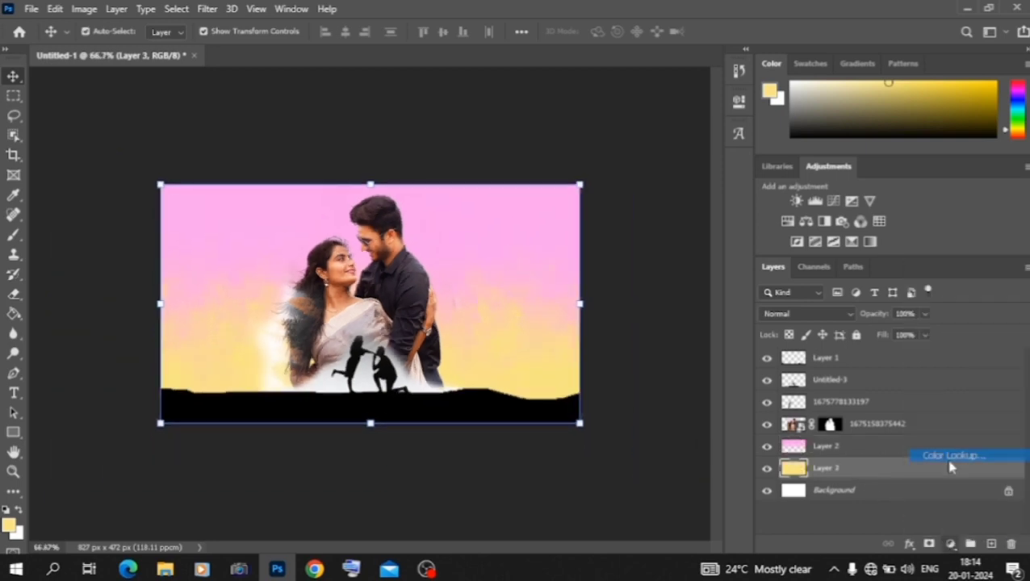
click(621, 148)
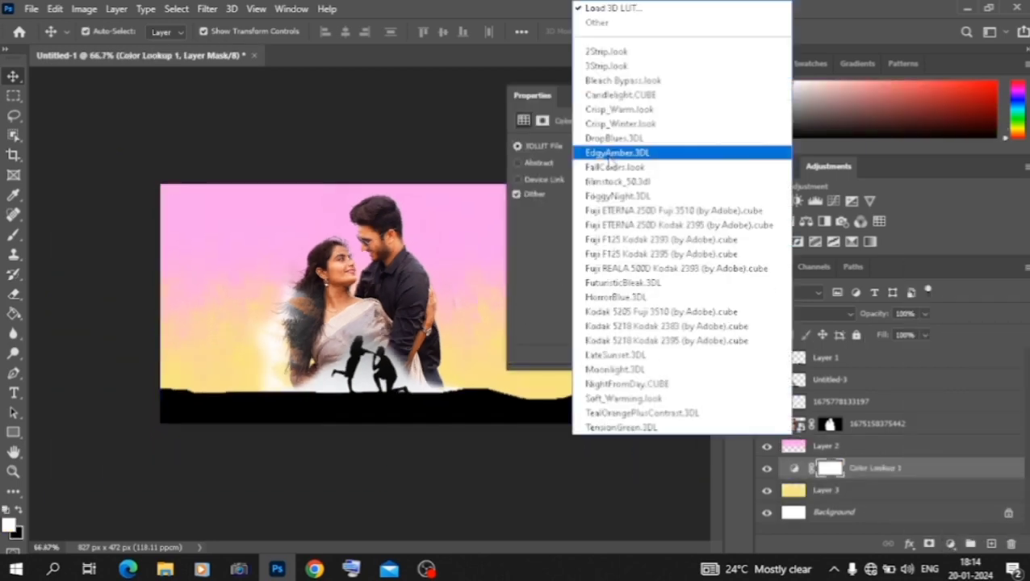
click(604, 62)
key(Down)
key(Down)
key(Down)
key(Down)
key(Down)
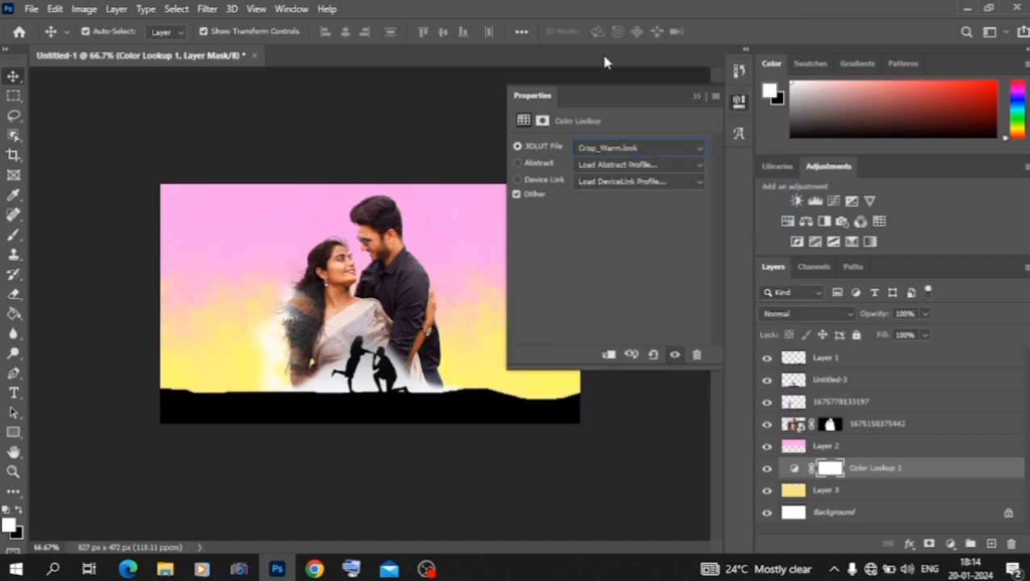
key(Down)
key(Down)
key(Down)
key(Down)
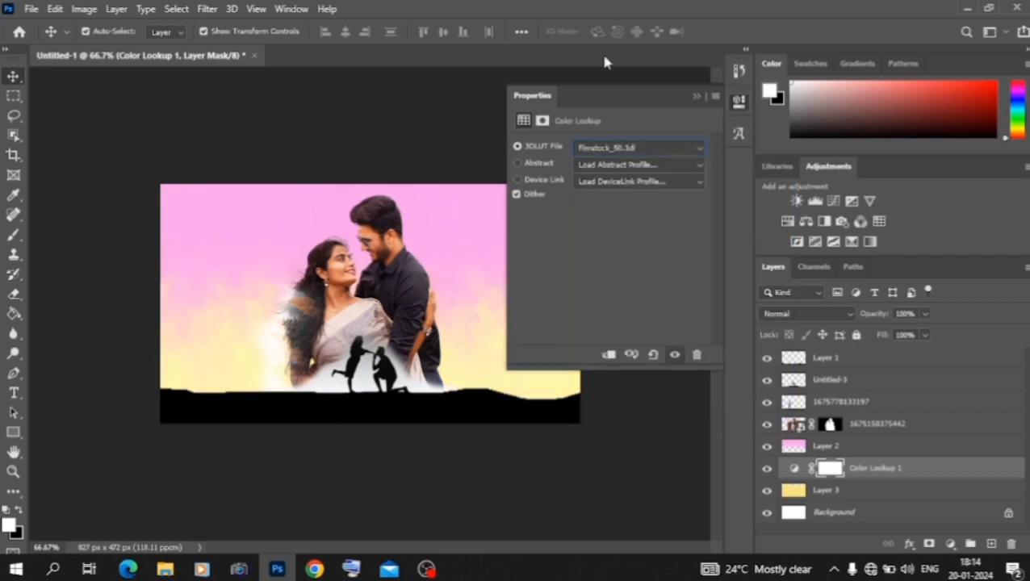
click(690, 95)
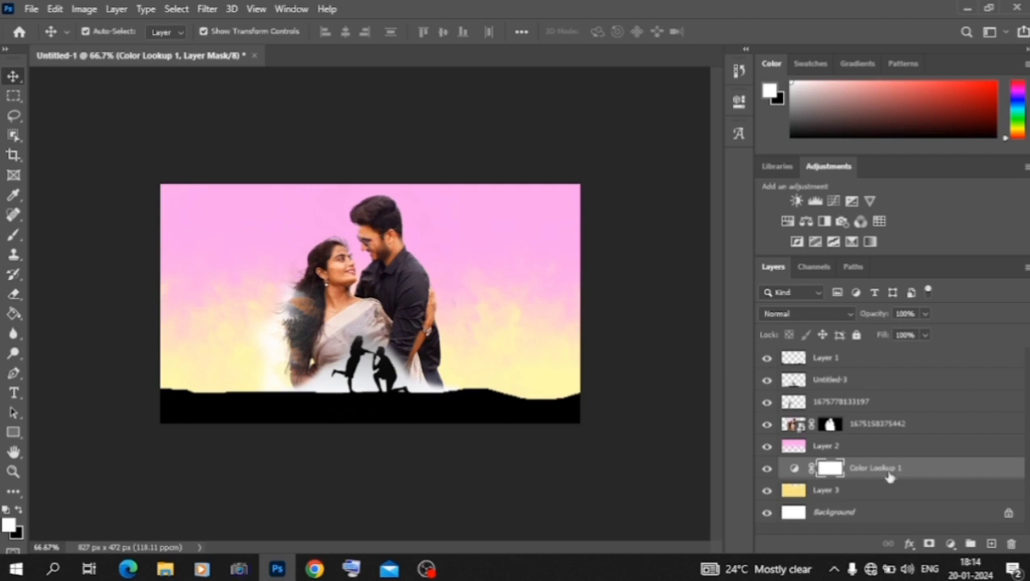
Step: Move the Color Lookup layer to the top of the layer stack and set its 3DLUT file to FuturisticBleak.3DL
drag(888, 476, 858, 352)
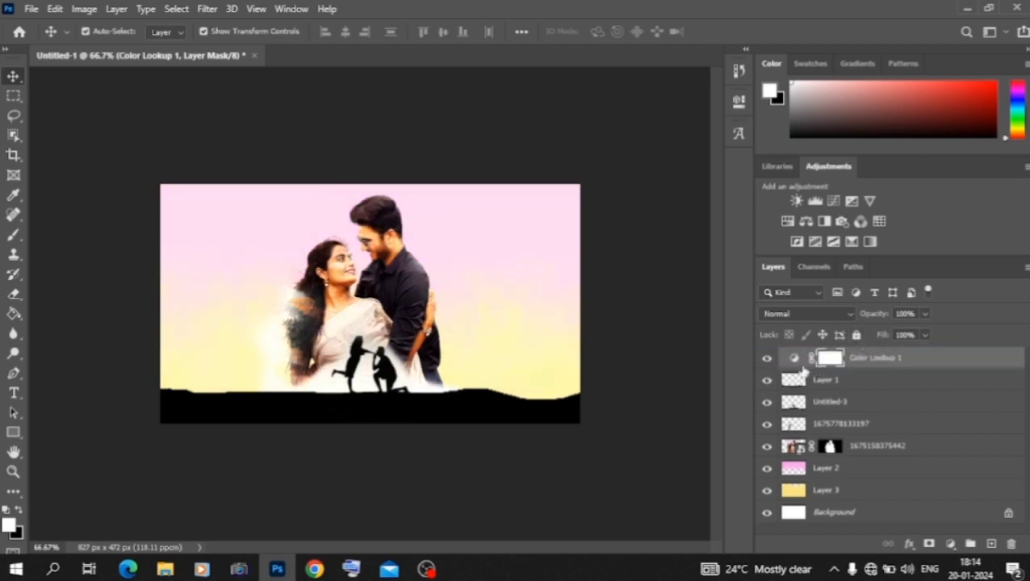
double_click(793, 360)
click(637, 147)
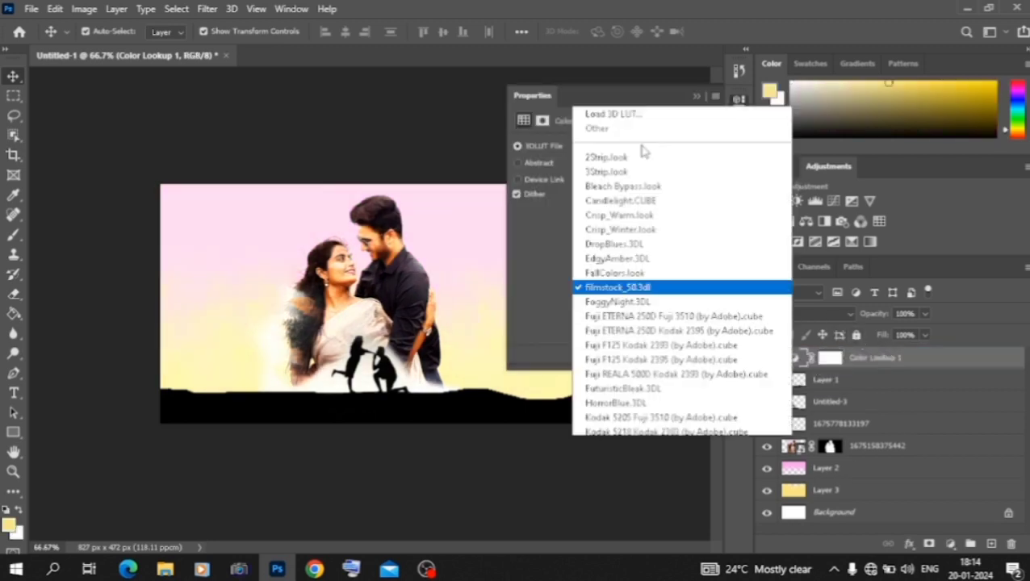
click(622, 56)
key(Down)
key(Down)
key(Down)
key(Down)
key(Down)
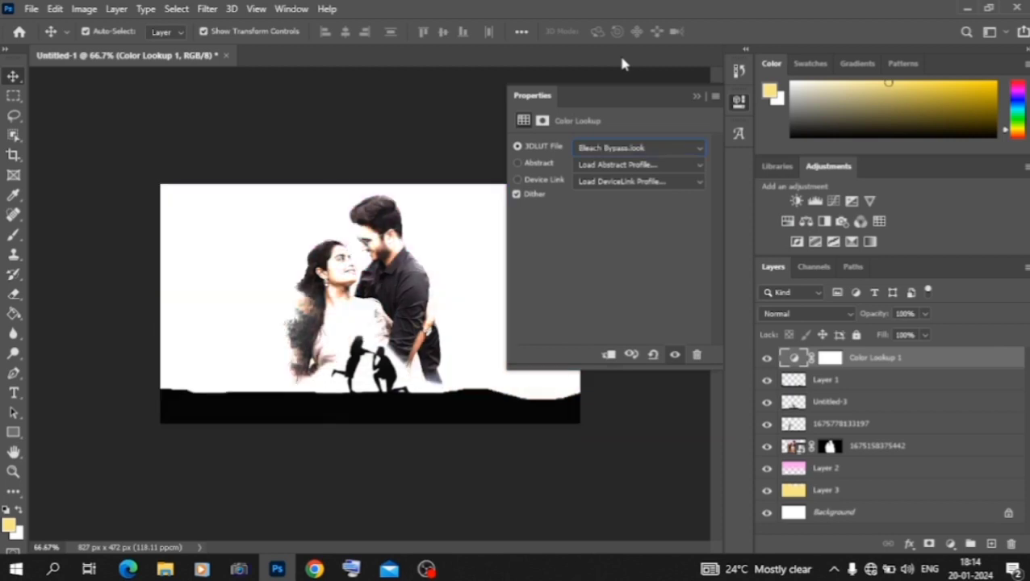
key(Down)
key(Down)
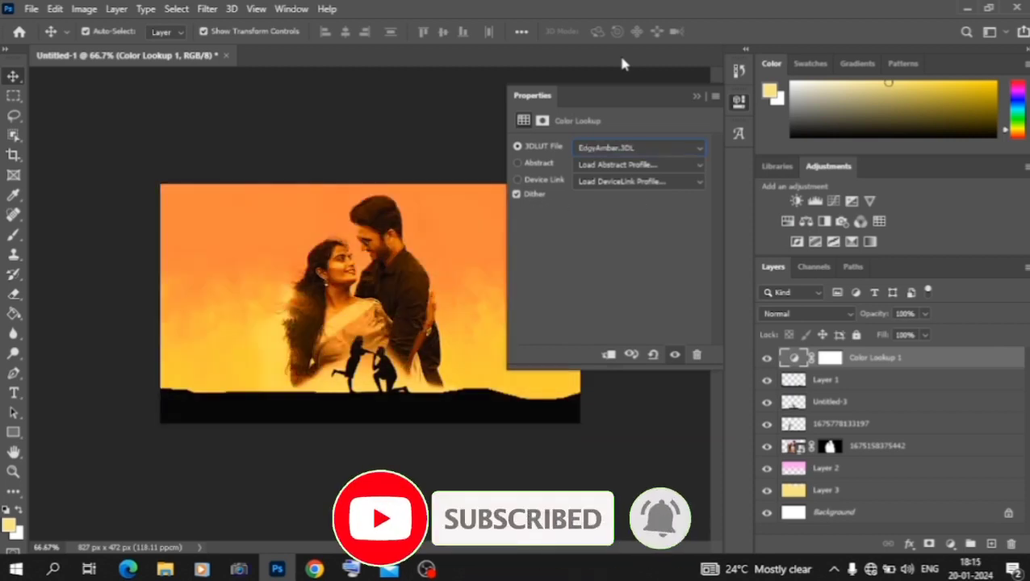
key(Down)
key(Down)
key(Down)
key(Down)
key(Down)
key(Down)
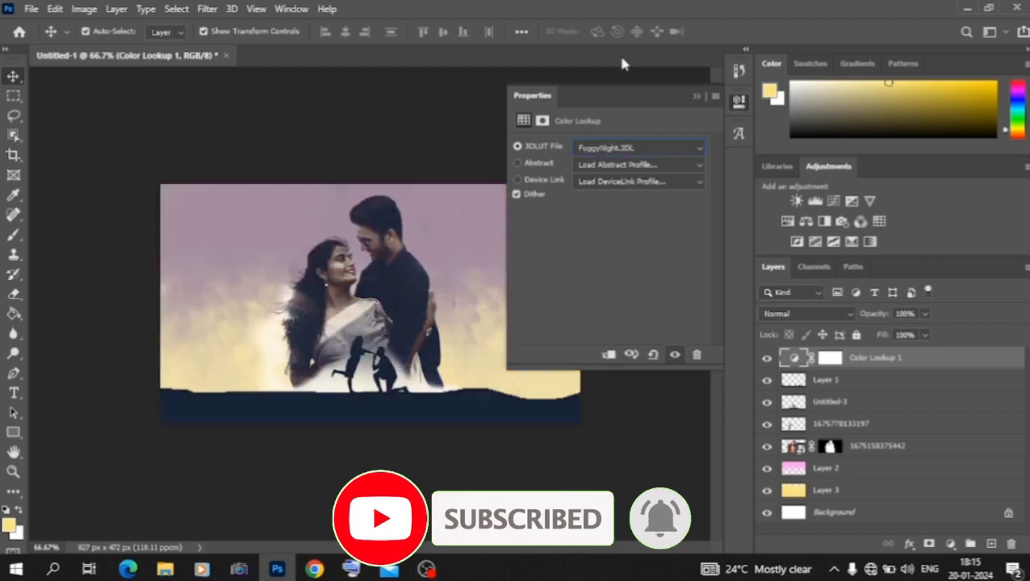
key(Down)
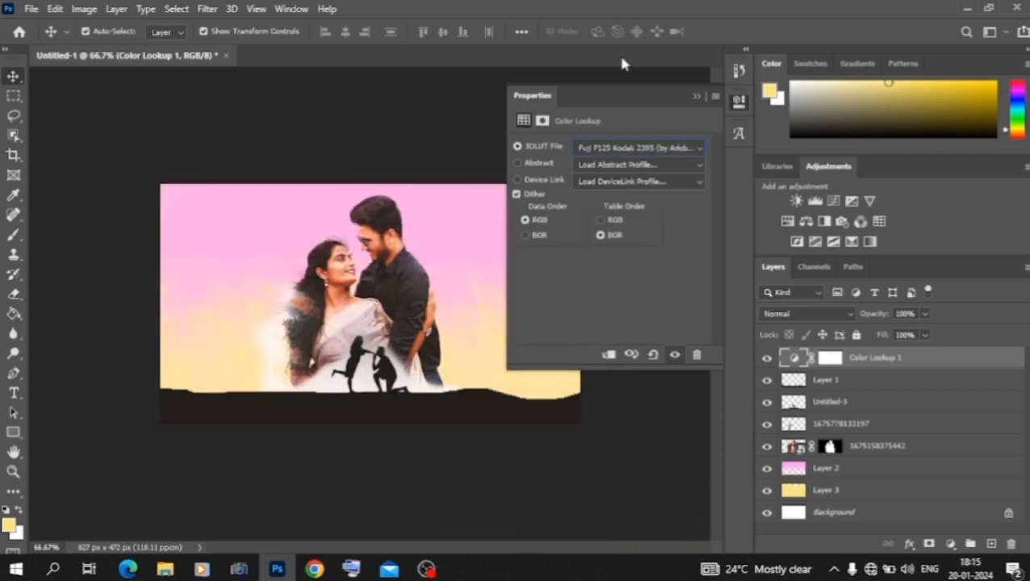
key(Down)
key(Down)
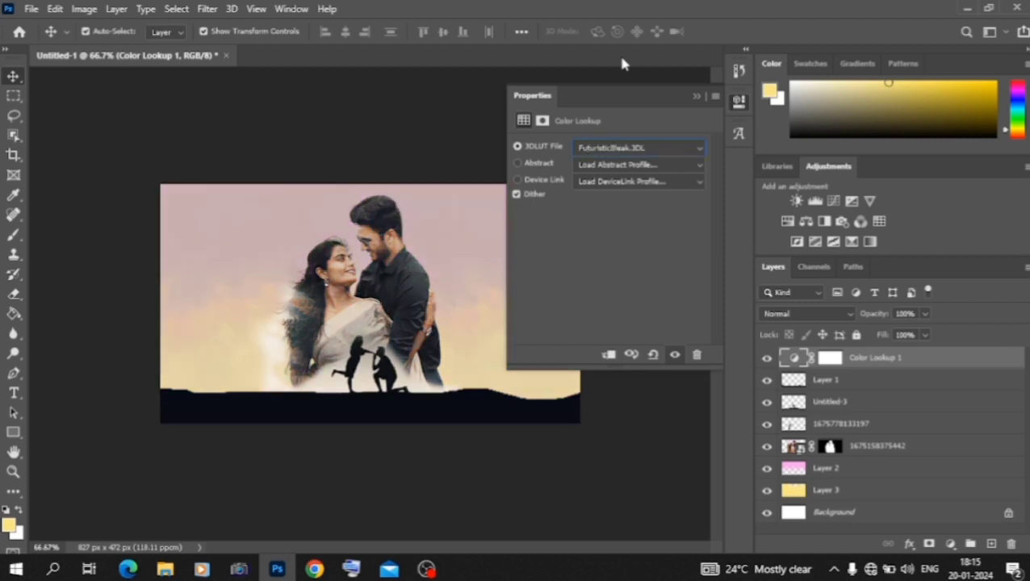
click(715, 97)
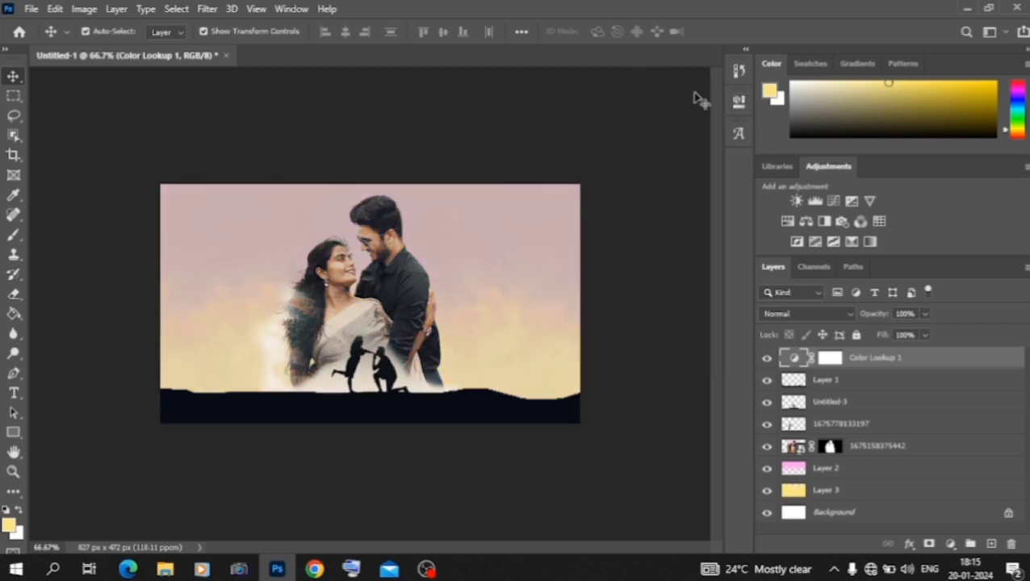
Step: Invert the Color Lookup mask to black, and paint it back to white over the whole image with the textured brush
key(ctrl+plus)
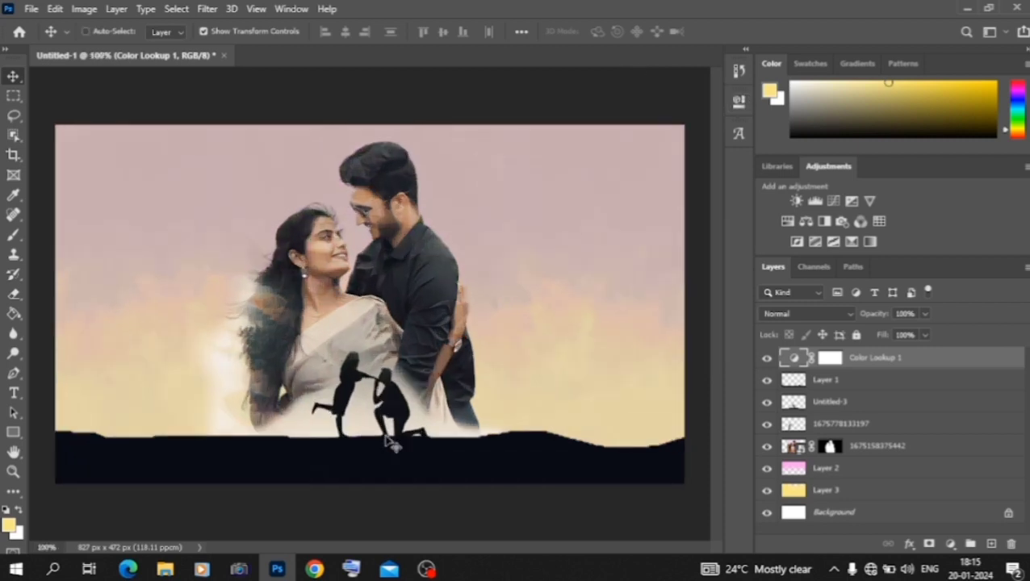
click(832, 363)
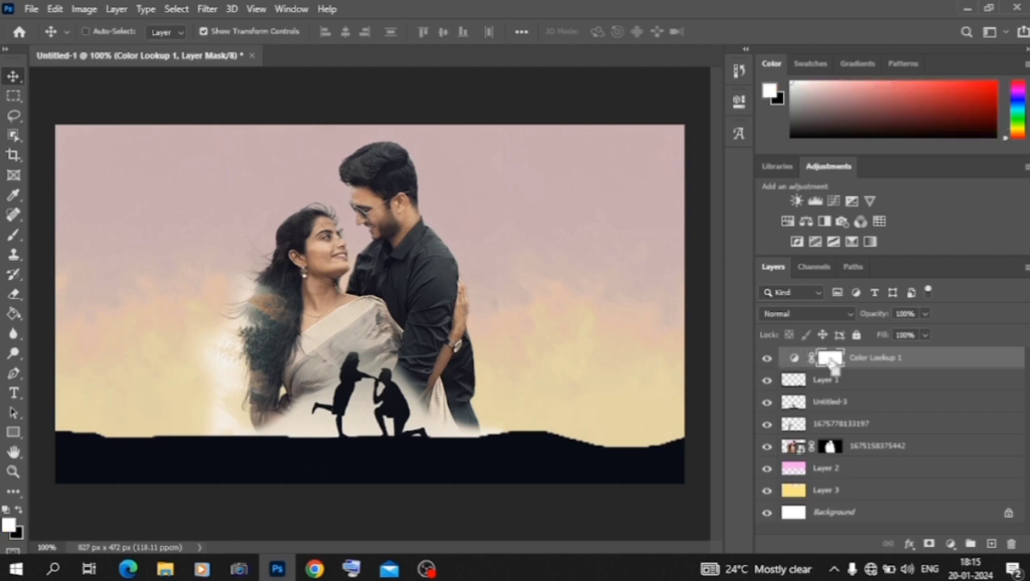
key(ctrl+i)
click(14, 238)
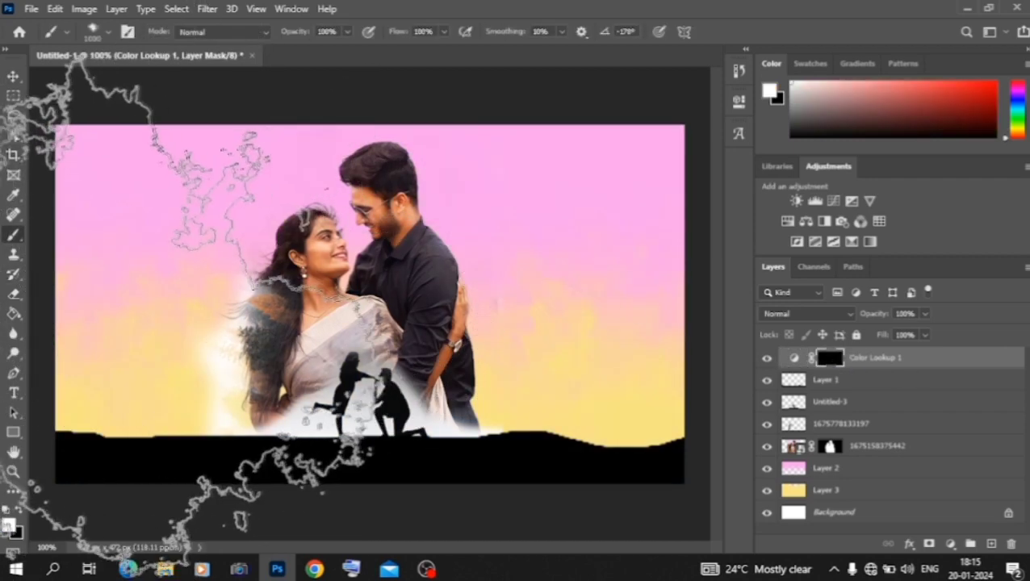
click(161, 291)
click(569, 375)
click(569, 375)
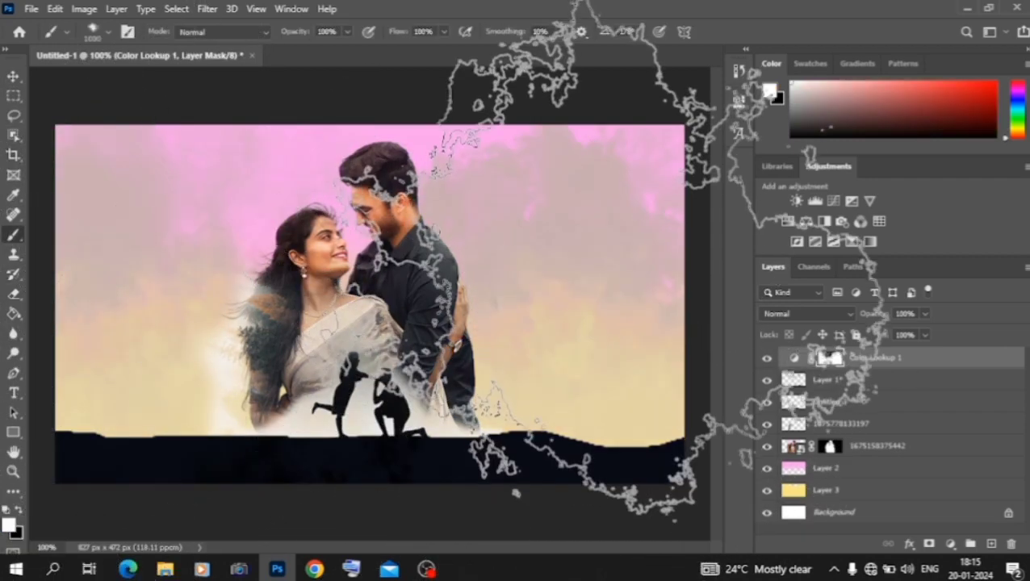
click(603, 238)
click(530, 166)
click(141, 130)
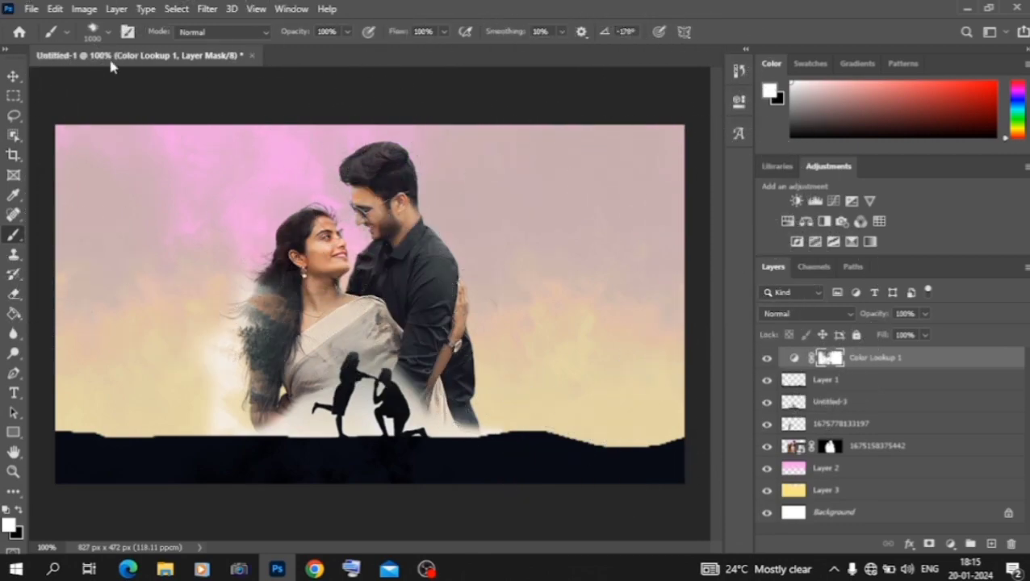
click(153, 133)
click(264, 210)
click(165, 297)
click(396, 287)
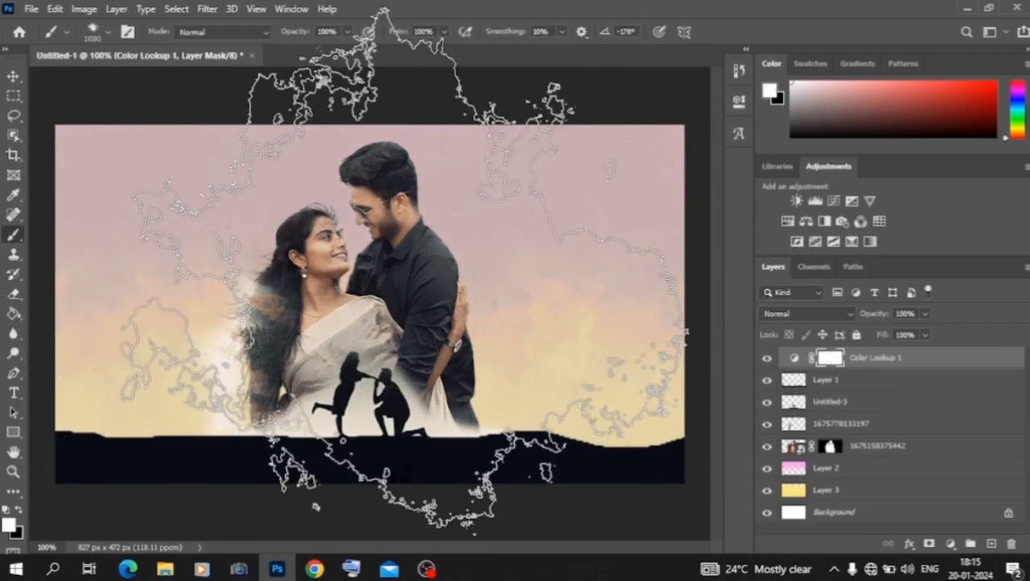
Step: Paint black on the Color Lookup mask over the couple's faces with the textured brush at size 175
click(14, 76)
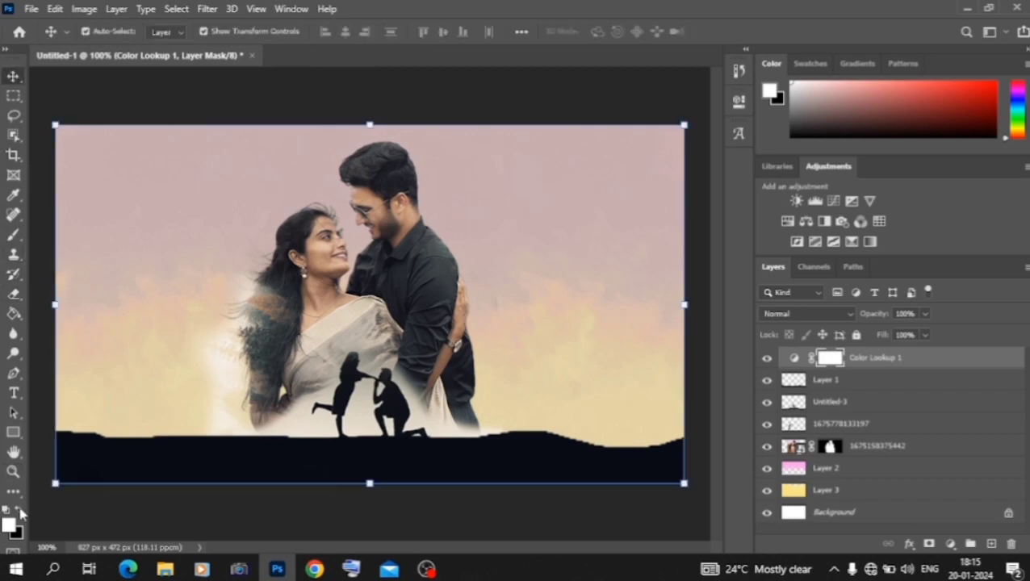
click(14, 234)
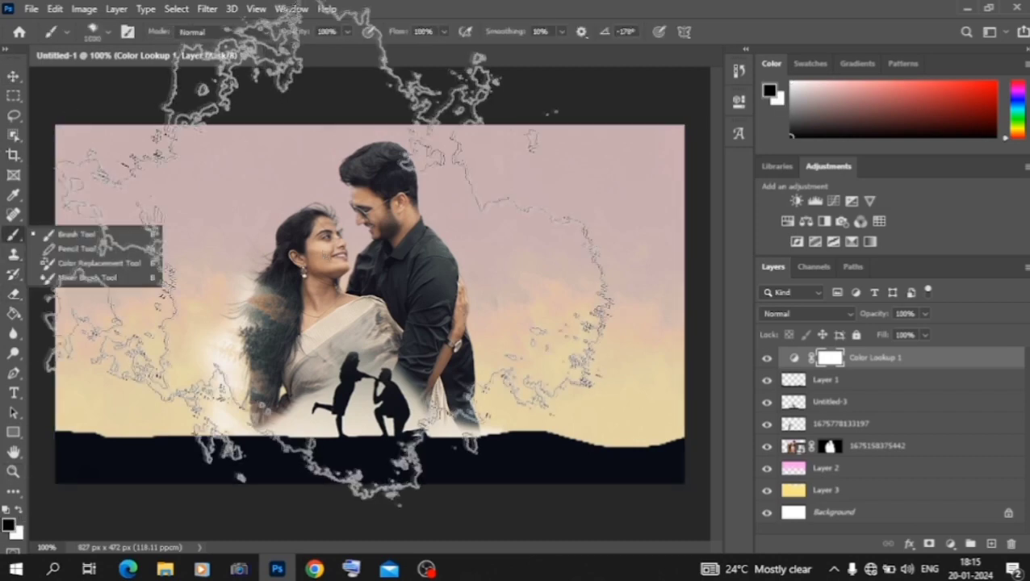
mouse_move(339, 256)
mouse_down()
mouse_move(326, 253)
mouse_move(316, 289)
mouse_up()
click(388, 208)
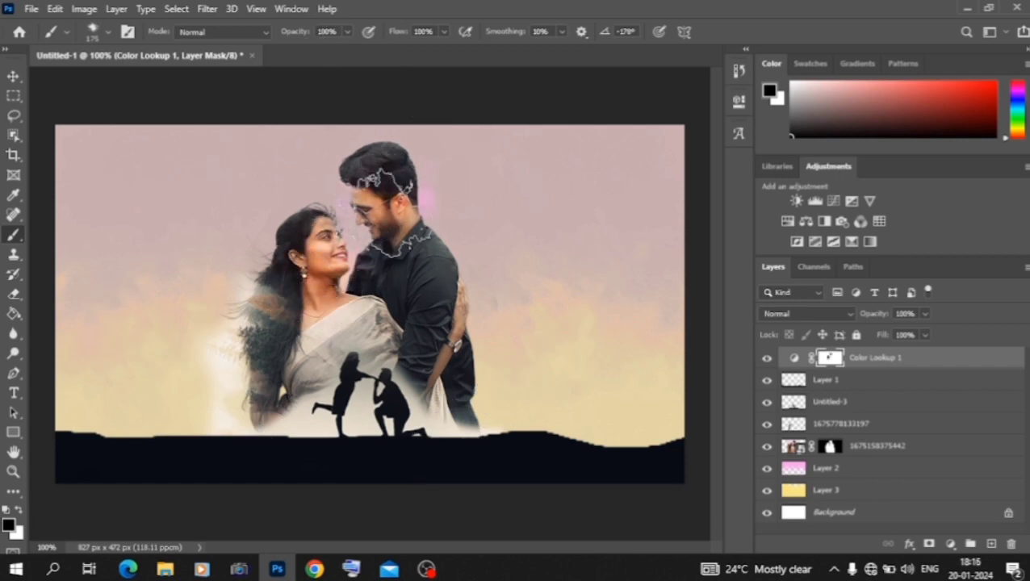
key(v)
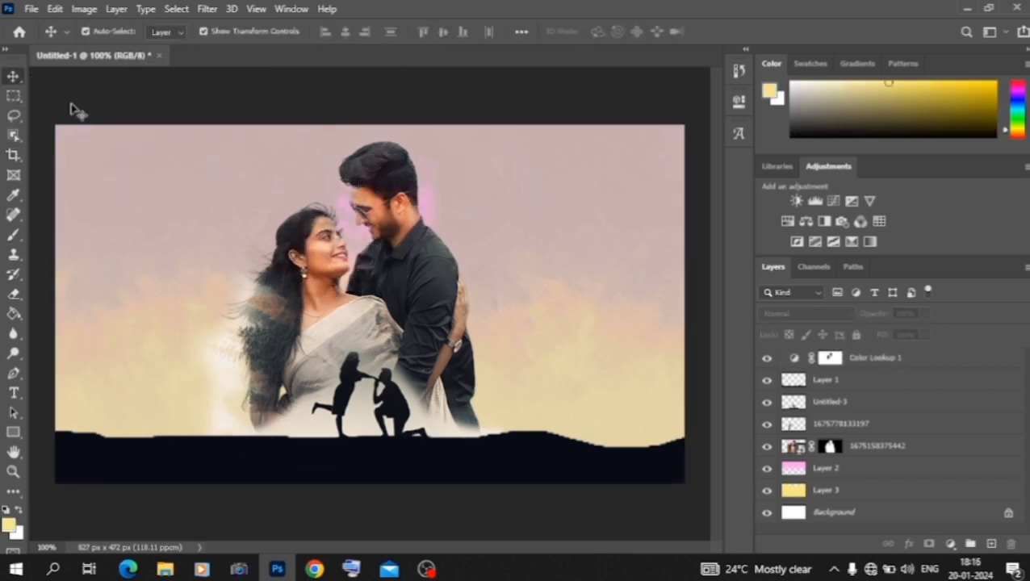
key(ctrl+minus)
Step: Switch to File Explorer and open the mix matrial folder inside material on Local Disk (D:)
click(162, 568)
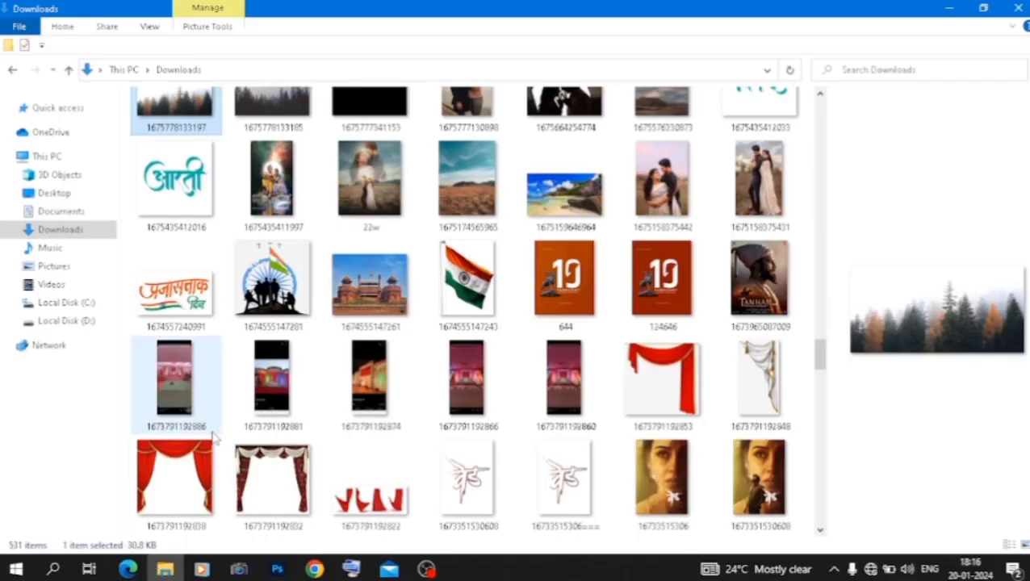
scroll(214, 432, up, 5)
scroll(214, 432, down, 1)
scroll(214, 435, up, 5)
scroll(214, 436, up, 5)
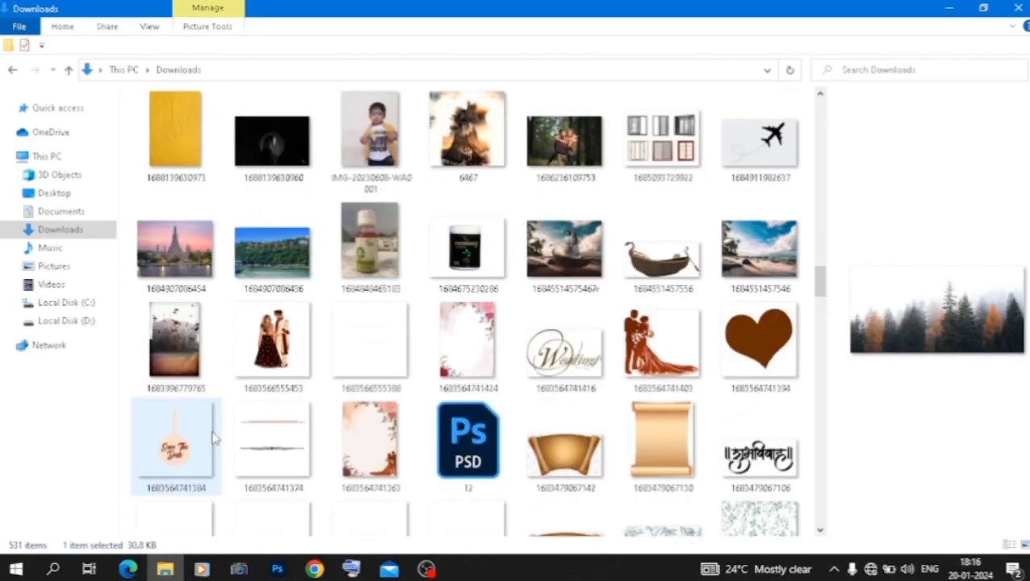
scroll(214, 436, up, 2)
scroll(214, 435, down, 3)
scroll(214, 436, up, 8)
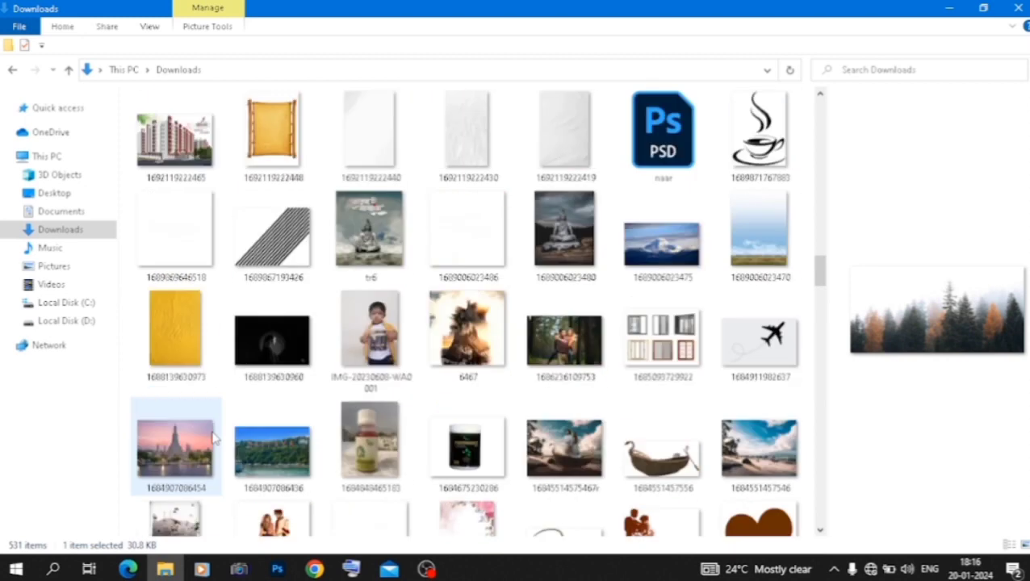
click(70, 323)
double_click(241, 149)
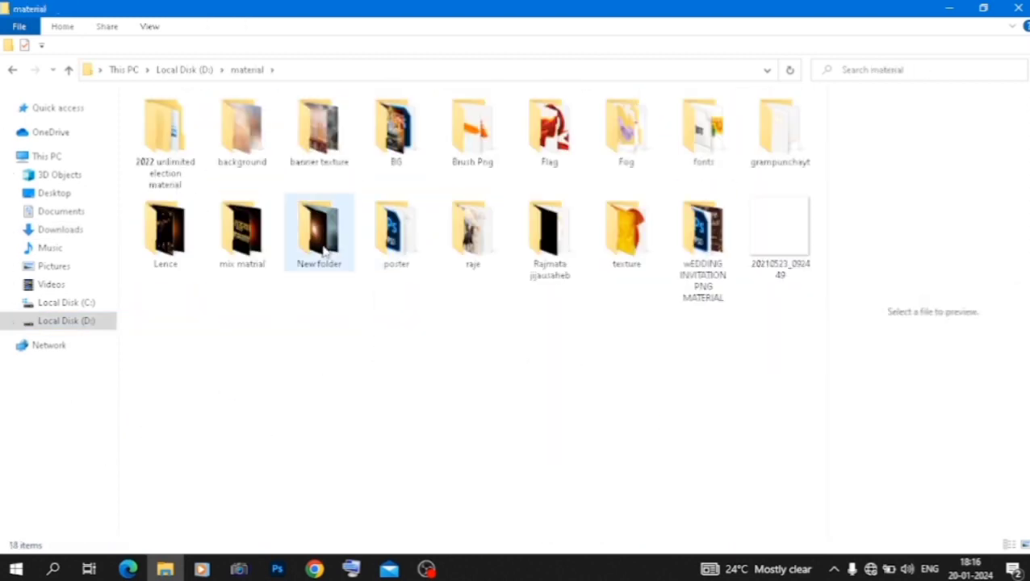
double_click(242, 236)
Step: Place the flying birds image in the Photoshop composite and scale it down to a small flock in the sky beside the woman's hair
scroll(402, 259, down, 5)
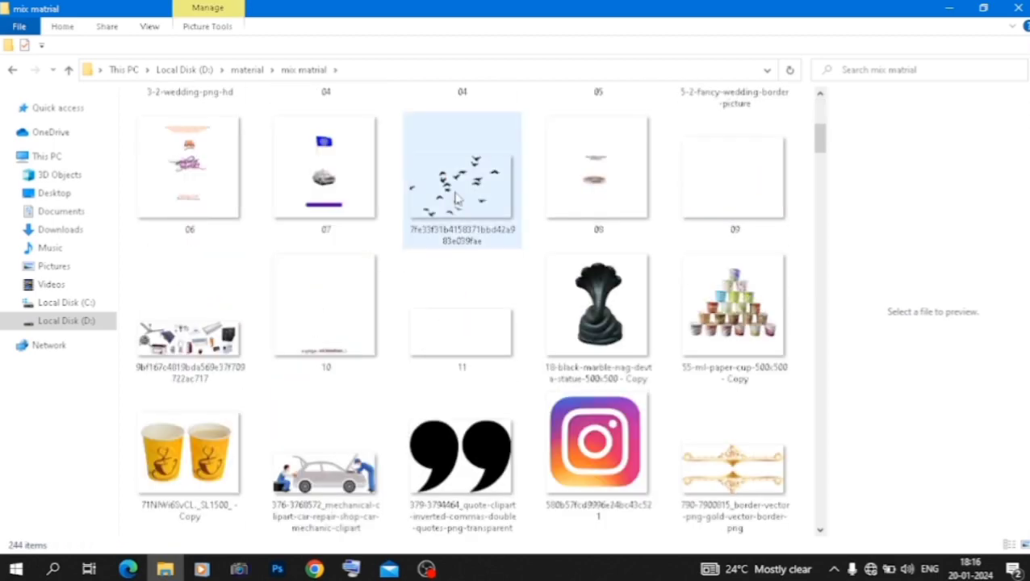
drag(431, 228, 246, 335)
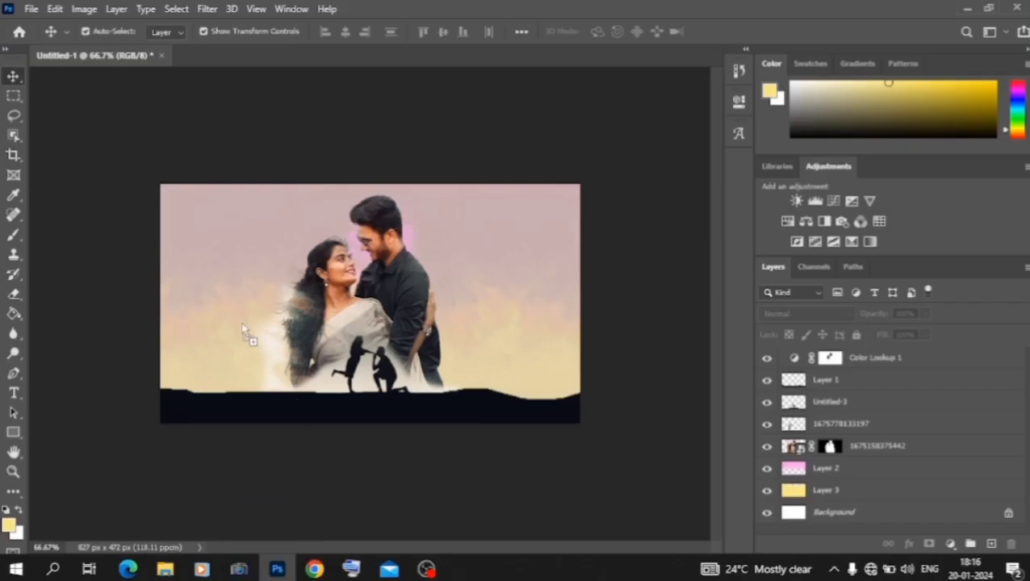
drag(239, 283, 245, 292)
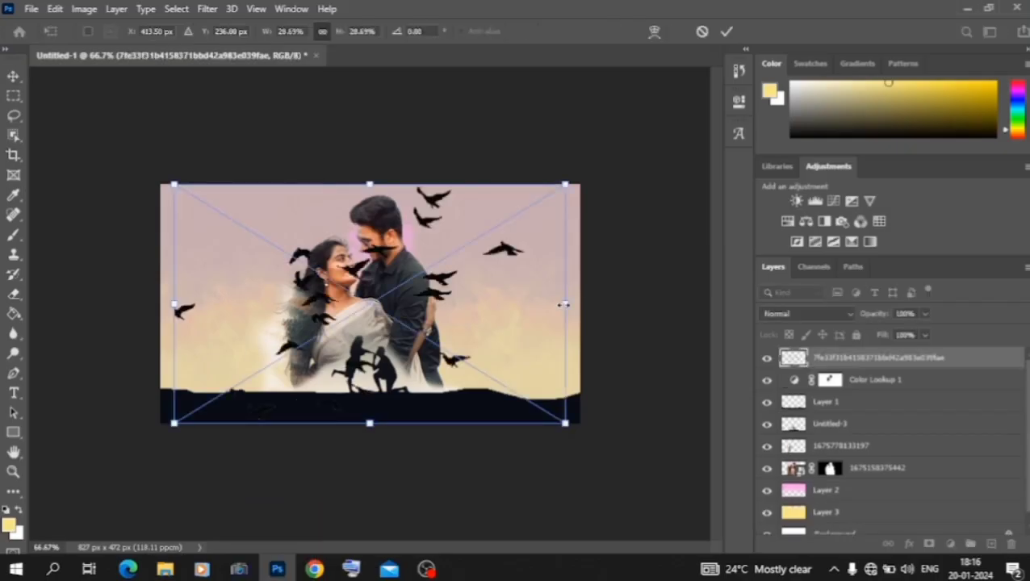
drag(564, 305, 246, 328)
click(10, 82)
click(153, 428)
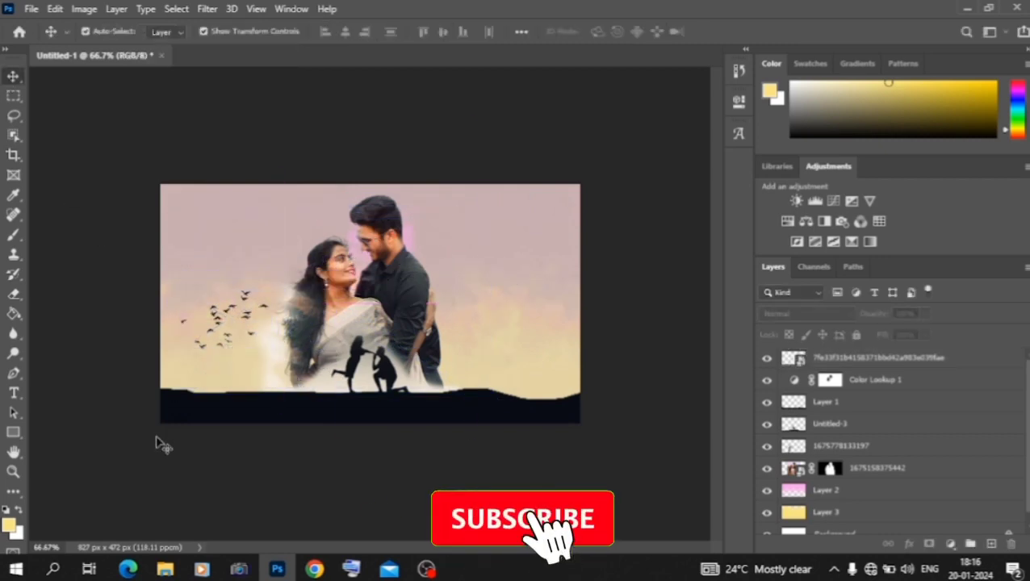
click(165, 569)
scroll(341, 386, down, 15)
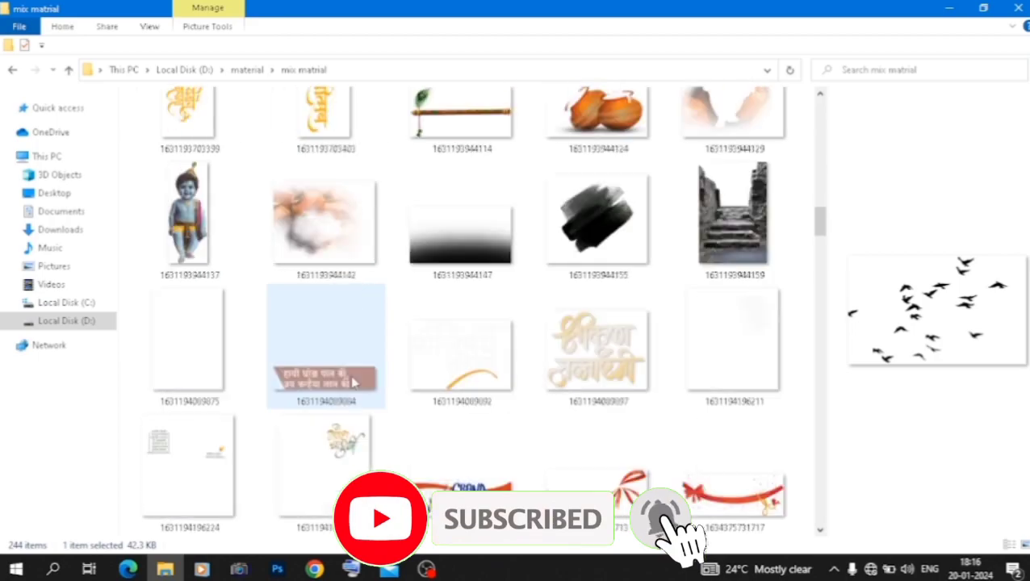
scroll(351, 382, down, 3)
scroll(352, 383, up, 20)
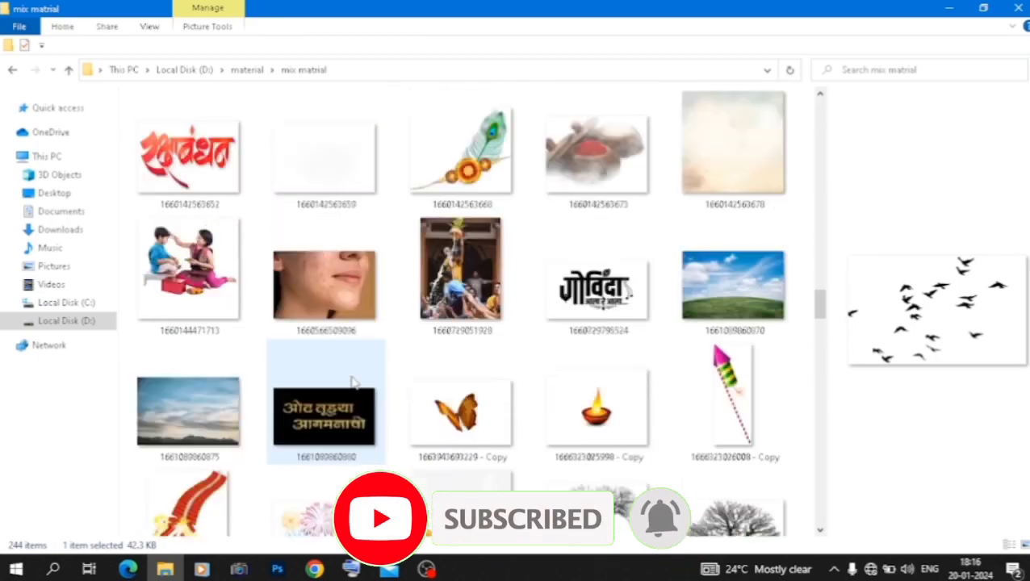
scroll(351, 375, down, 15)
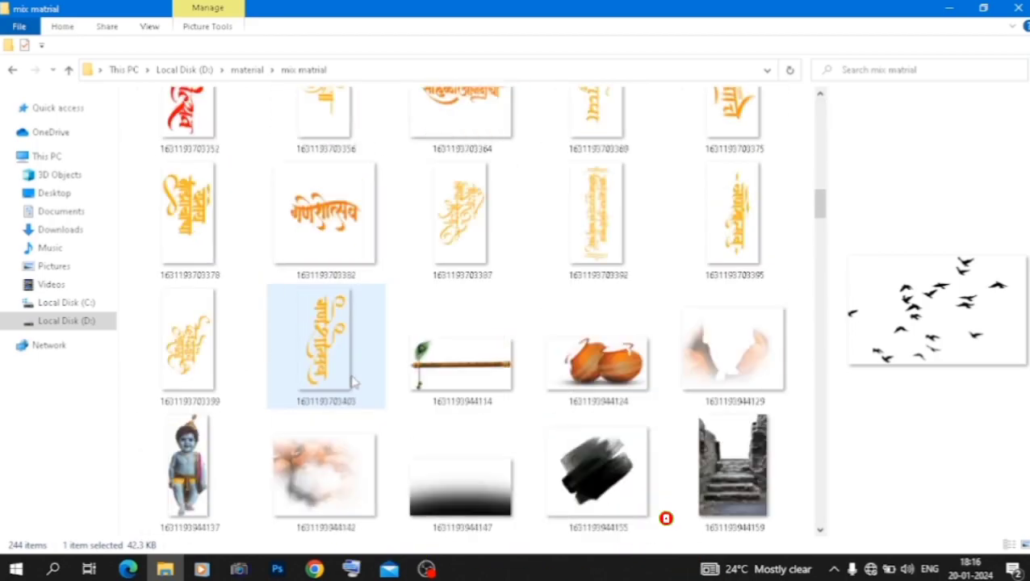
scroll(352, 385, down, 10)
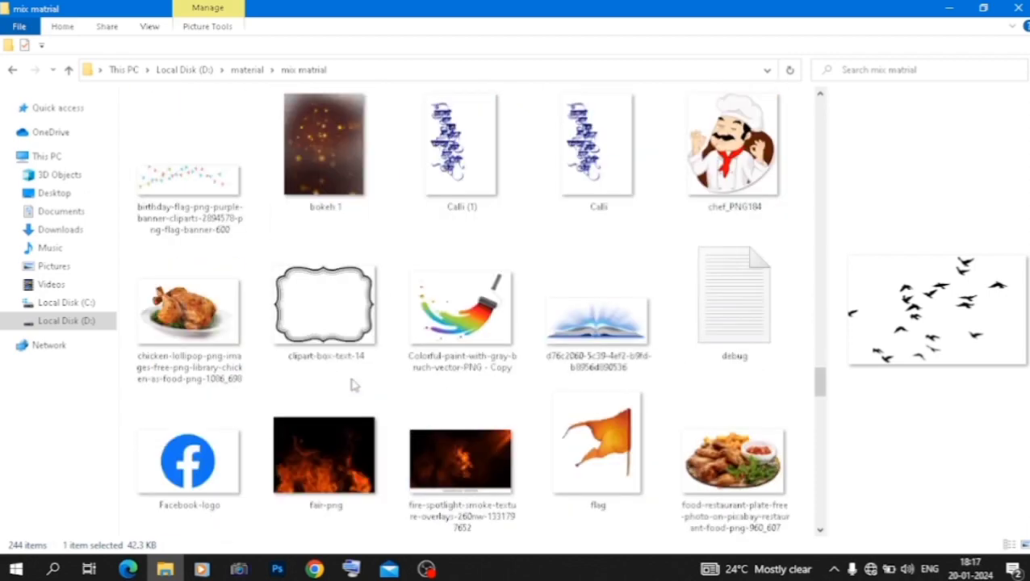
scroll(352, 385, up, 4)
scroll(352, 383, up, 5)
drag(449, 378, 312, 304)
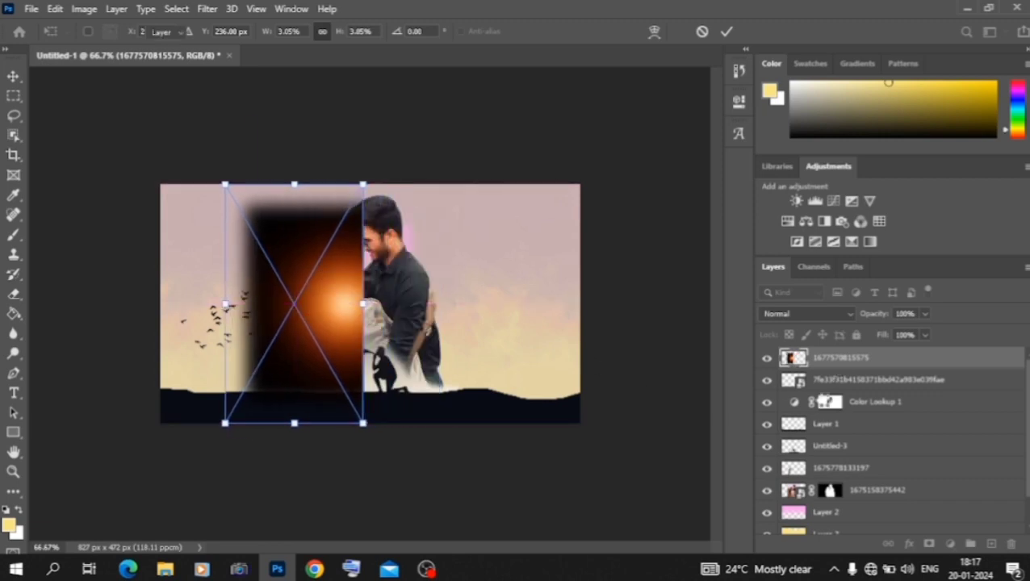
key(Return)
Step: Move the orange glow layer directly below the couple photo layer and cycle through its blend modes to merge it into the sky
drag(793, 357, 803, 496)
double_click(811, 315)
scroll(811, 315, down, 7)
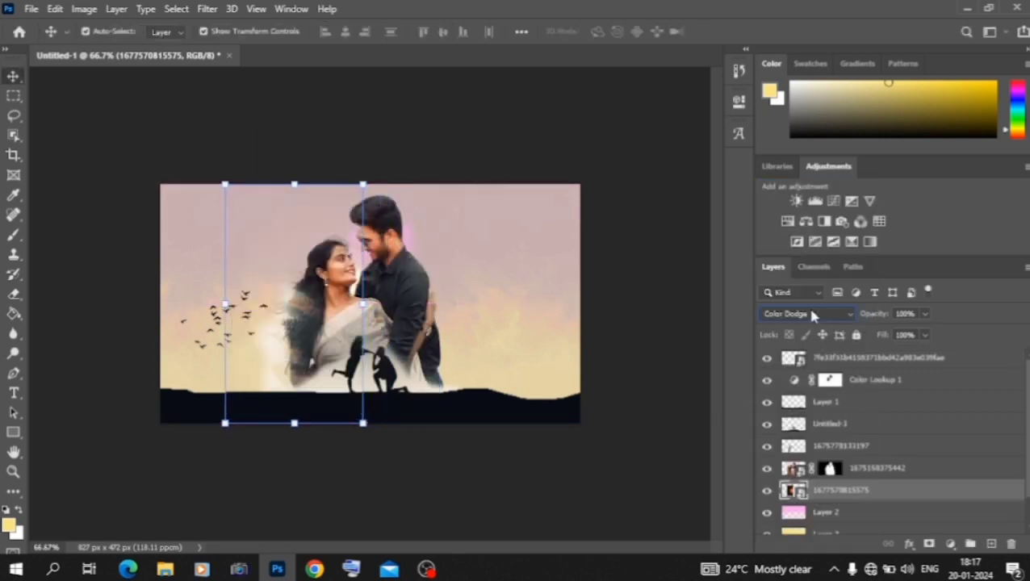
scroll(811, 314, down, 8)
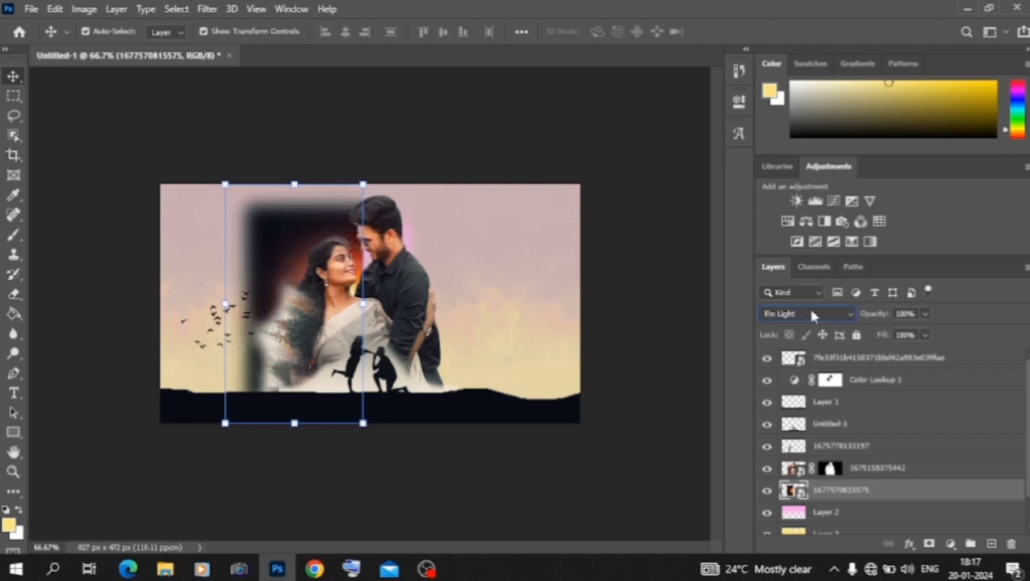
scroll(812, 314, up, 4)
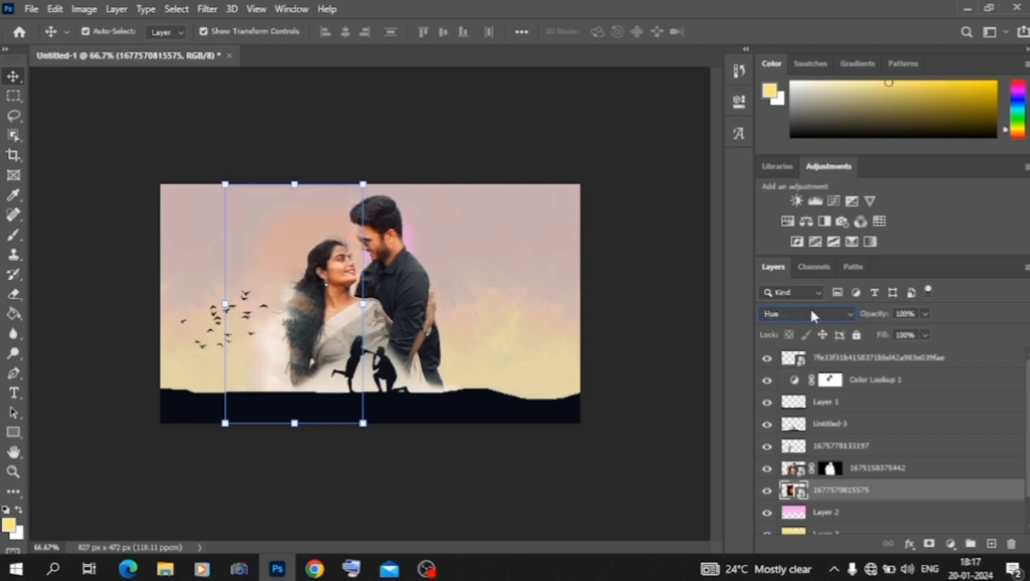
scroll(812, 316, up, 7)
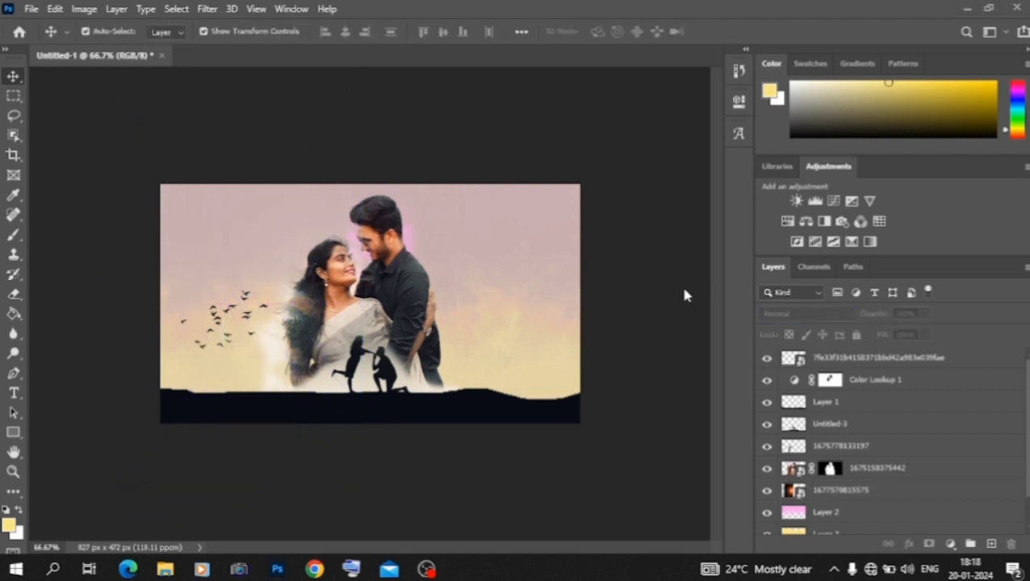
click(683, 289)
key(ctrl+minus)
key(ctrl+minus)
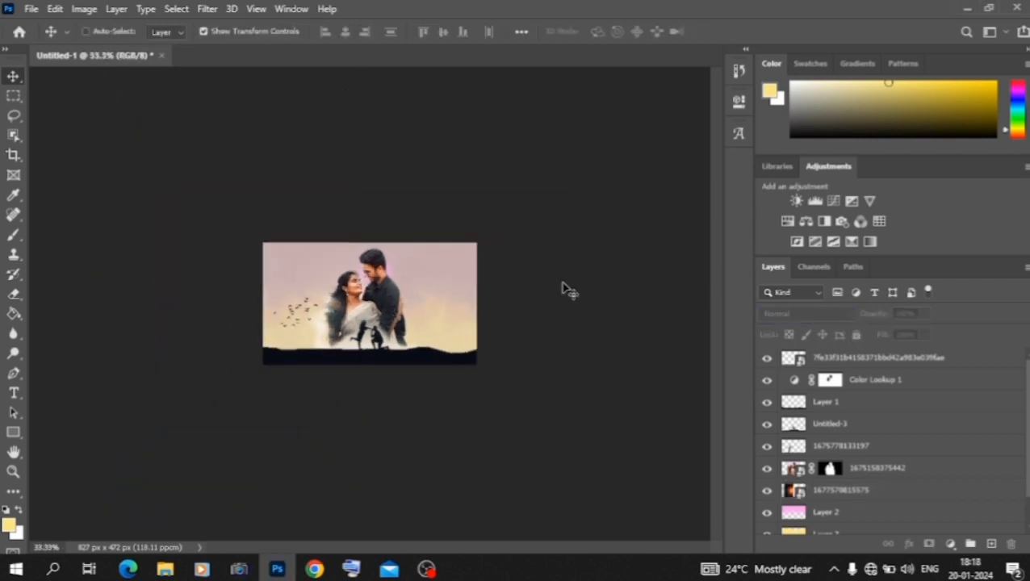
key(ctrl+plus)
key(ctrl+plus)
key(ctrl+plus)
click(429, 294)
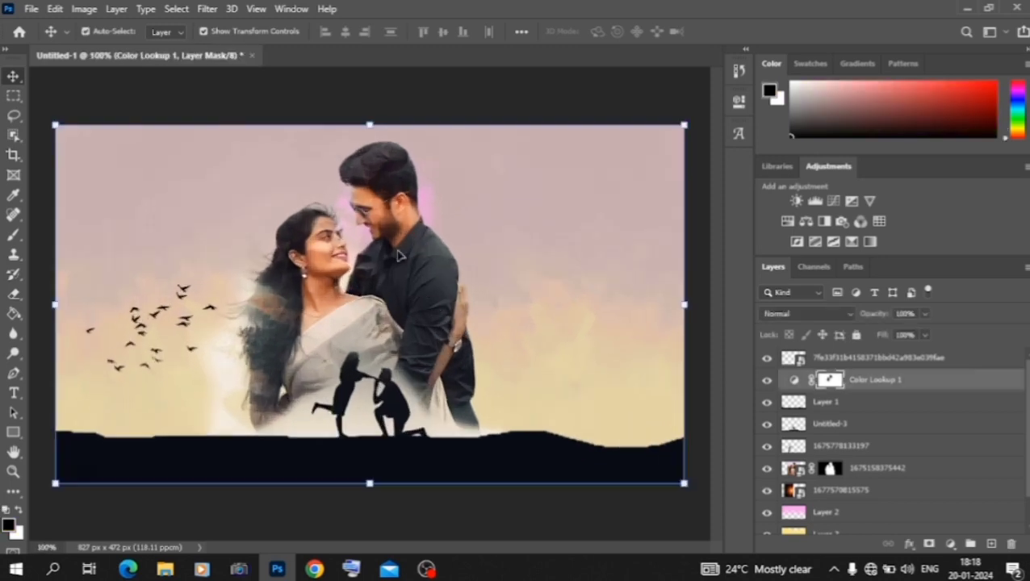
click(856, 474)
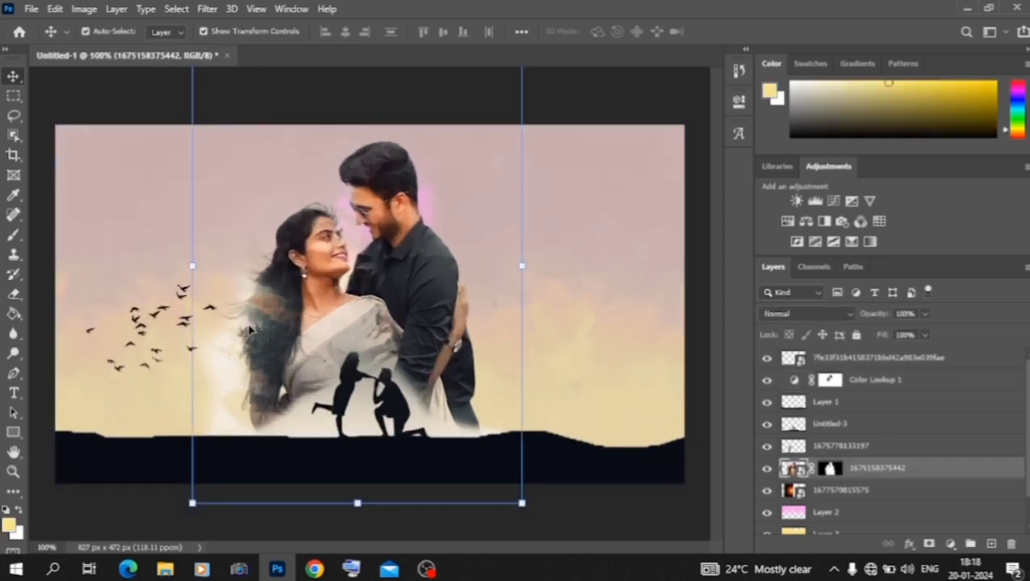
click(13, 294)
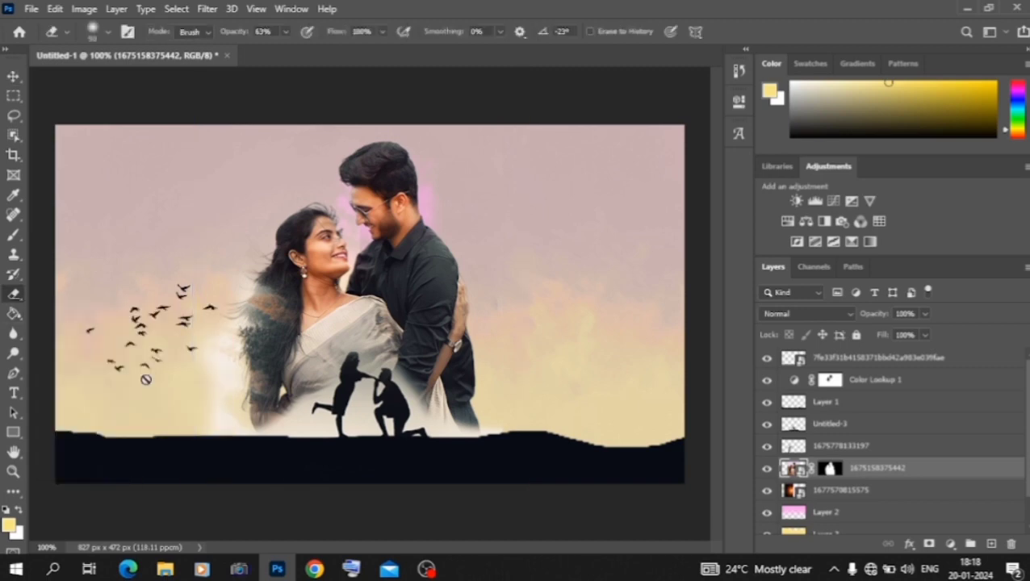
click(249, 452)
click(498, 232)
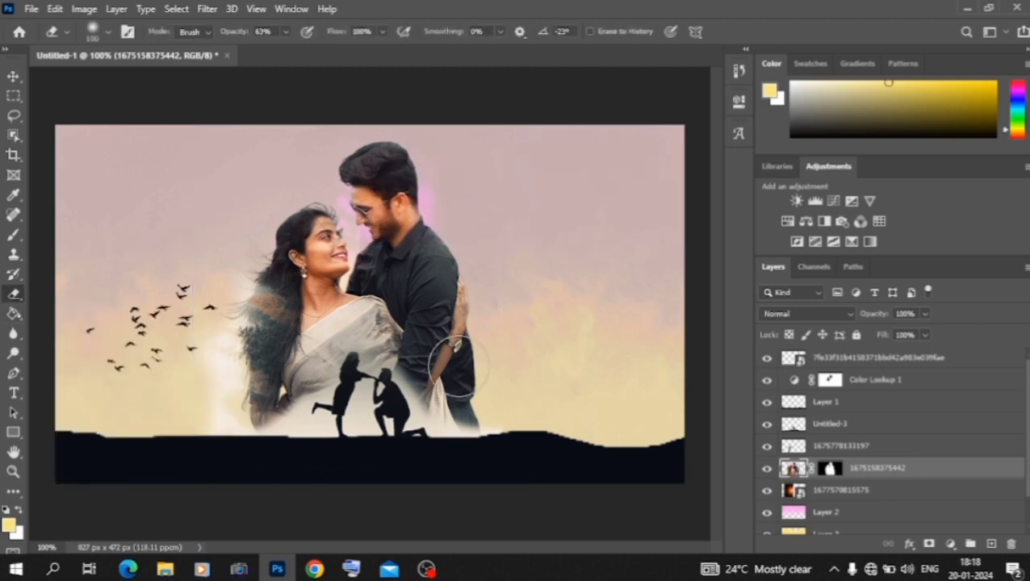
Step: Enlarge the soft Eraser to size 400 and fade the couple photo's lower edge along the ground at 63% opacity
key(bracketright)
key(bracketright)
key(bracketright)
key(bracketright)
key(bracketright)
key(bracketright)
key(bracketright)
mouse_move(489, 440)
mouse_down()
mouse_move(324, 491)
mouse_move(236, 483)
mouse_up()
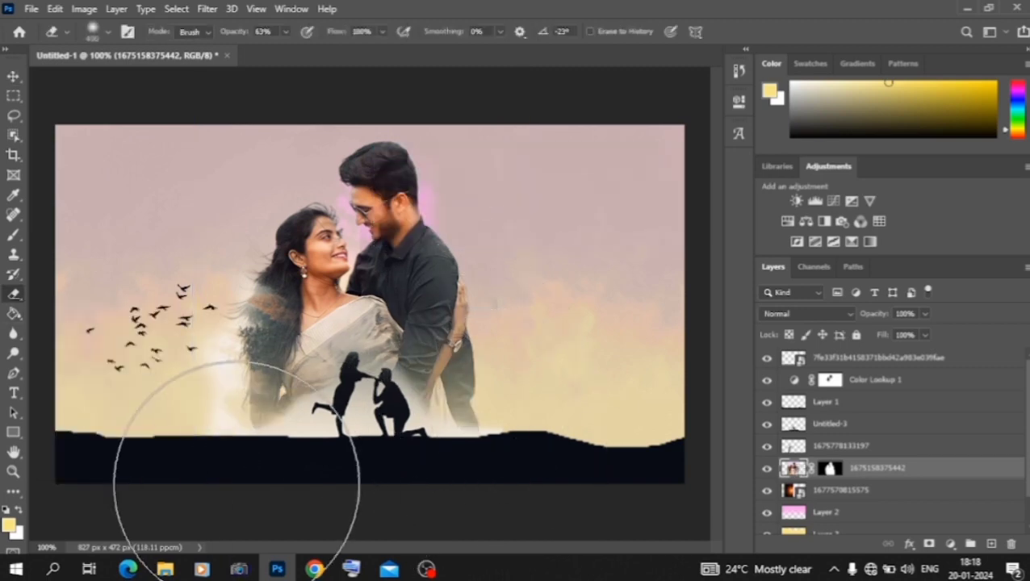
click(13, 76)
click(614, 101)
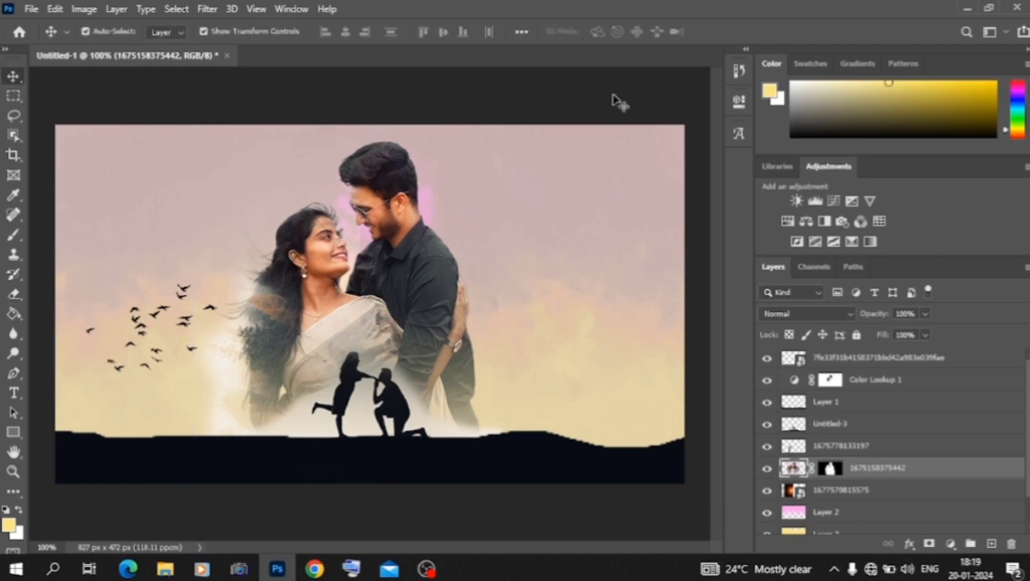
Step: Add a Color Balance adjustment layer and shift its midtones toward red for a warmer tint
click(806, 224)
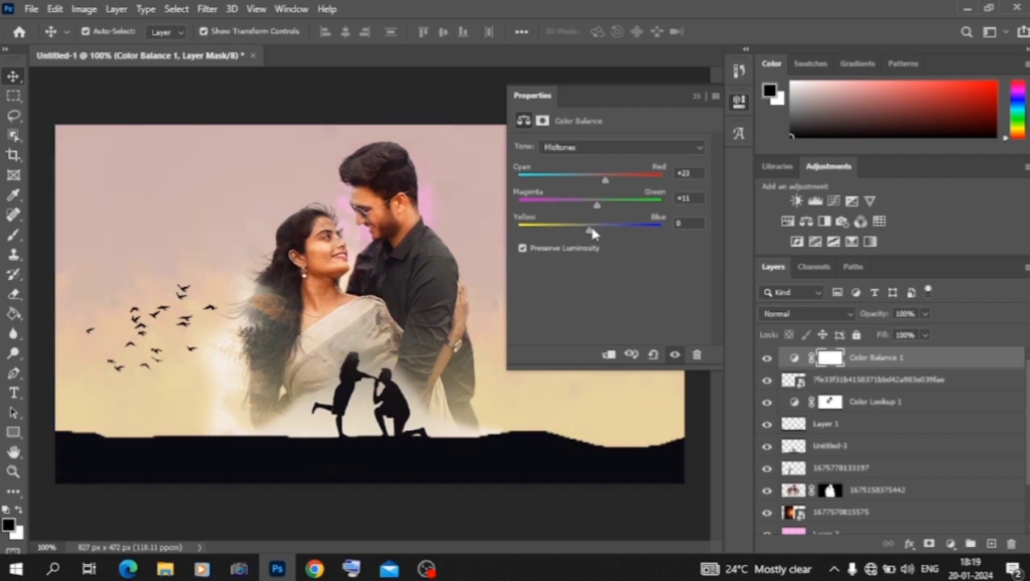
drag(570, 235, 571, 209)
click(694, 95)
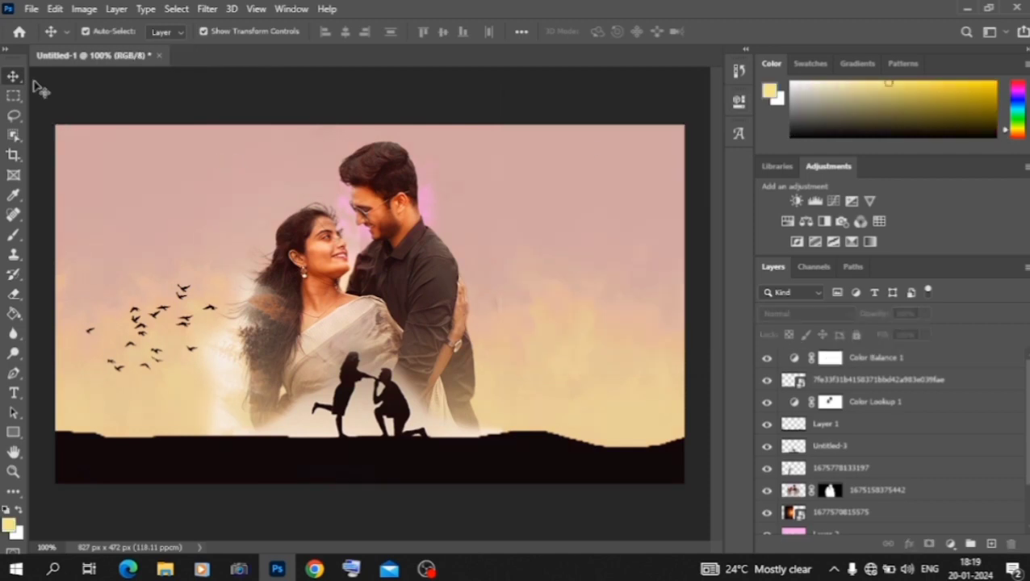
key(ctrl+minus)
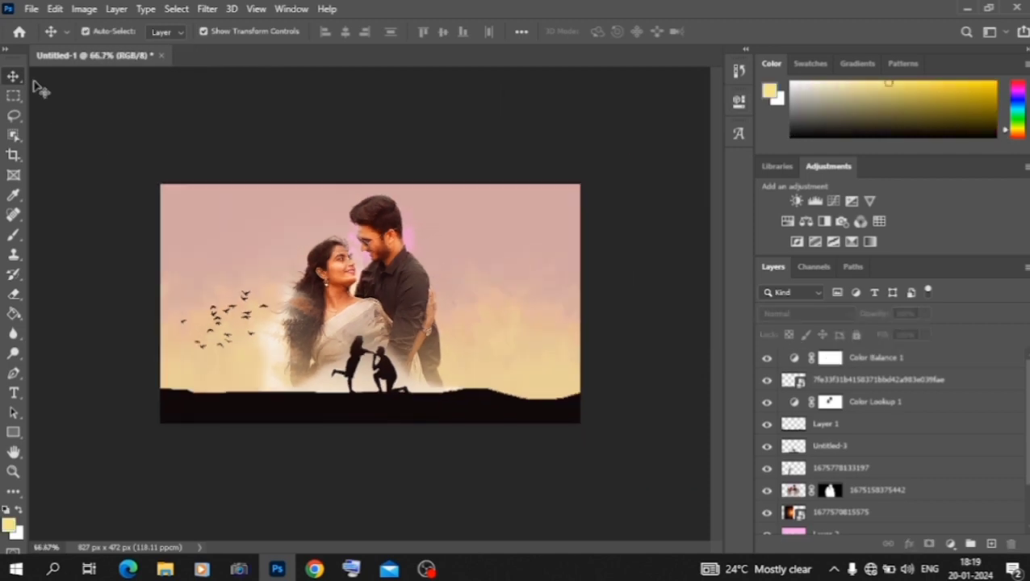
click(165, 571)
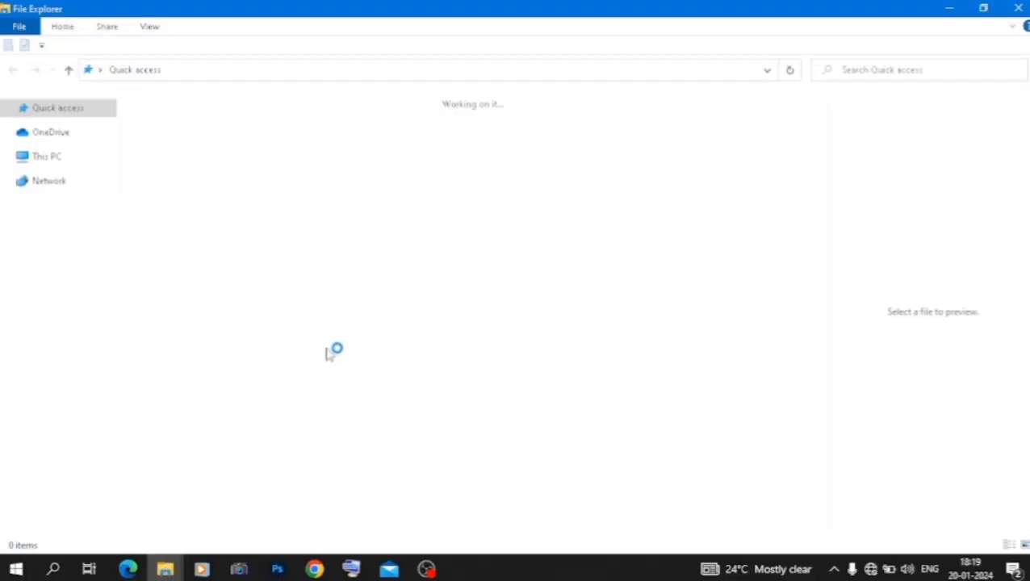
double_click(166, 154)
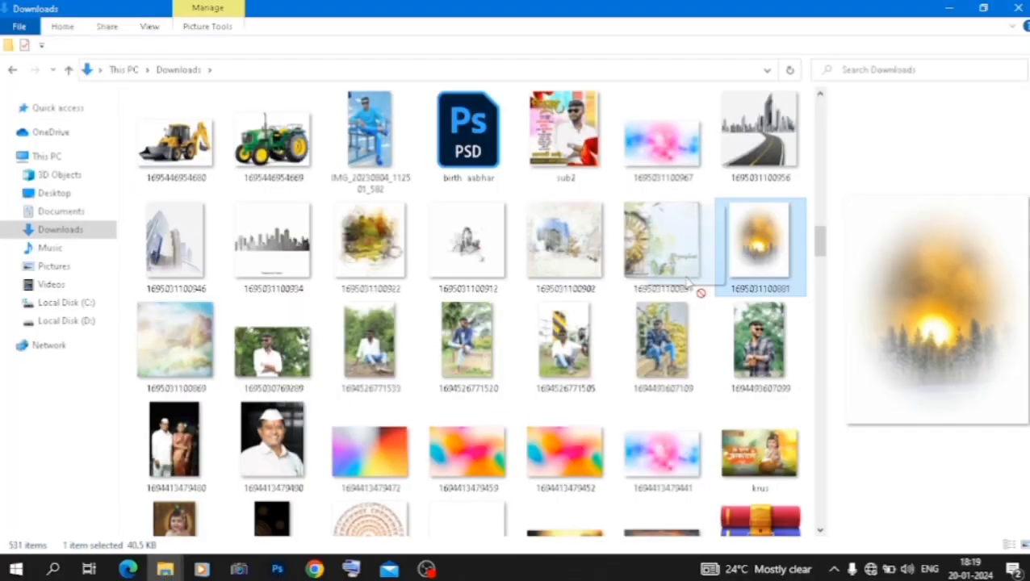
scroll(705, 292, down, 1)
click(277, 569)
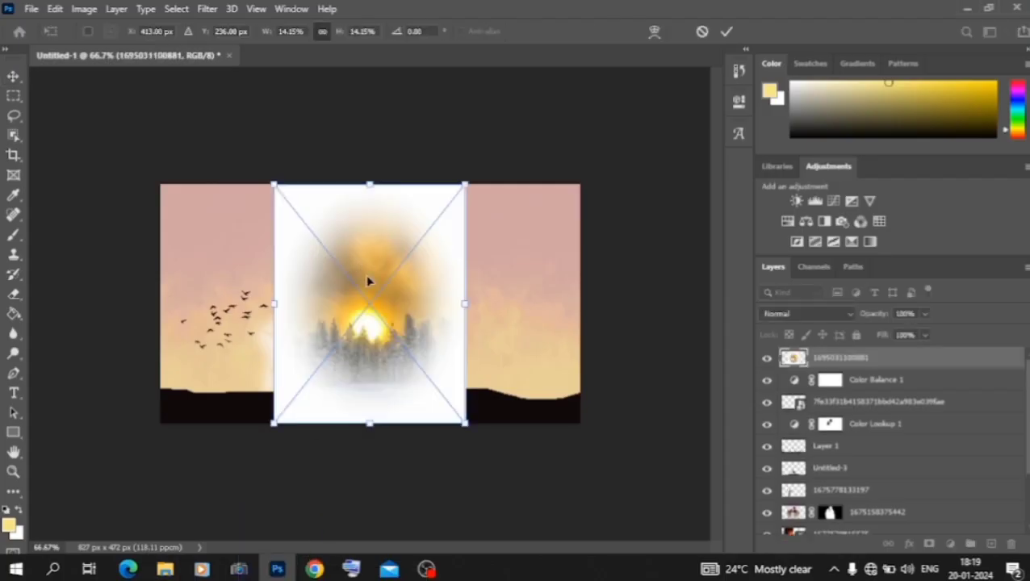
drag(369, 298, 320, 254)
Step: Try the Color Dodge, Lighten and Darken blend modes on the placed sunset forest image
click(799, 315)
click(799, 317)
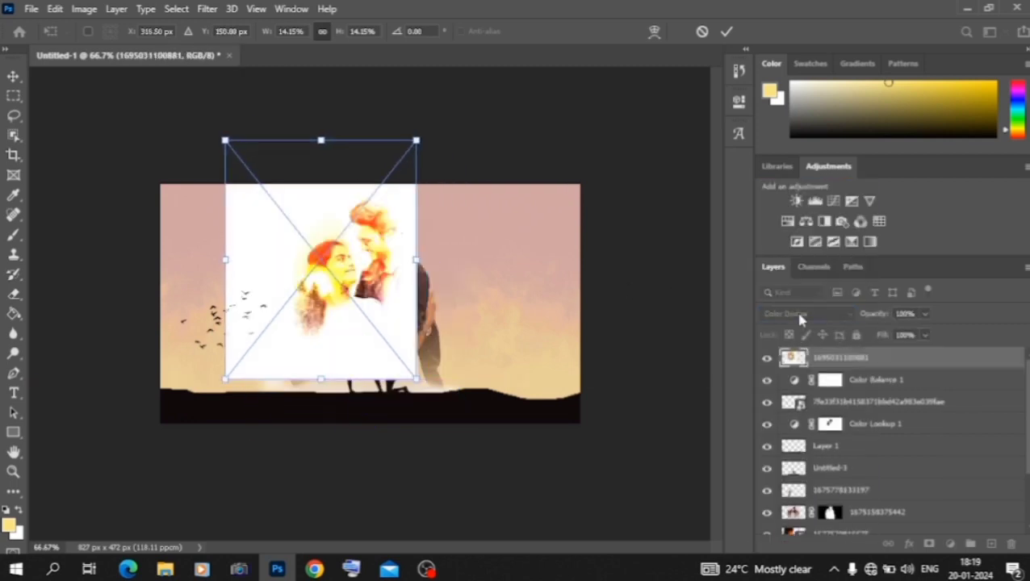
click(795, 315)
click(791, 294)
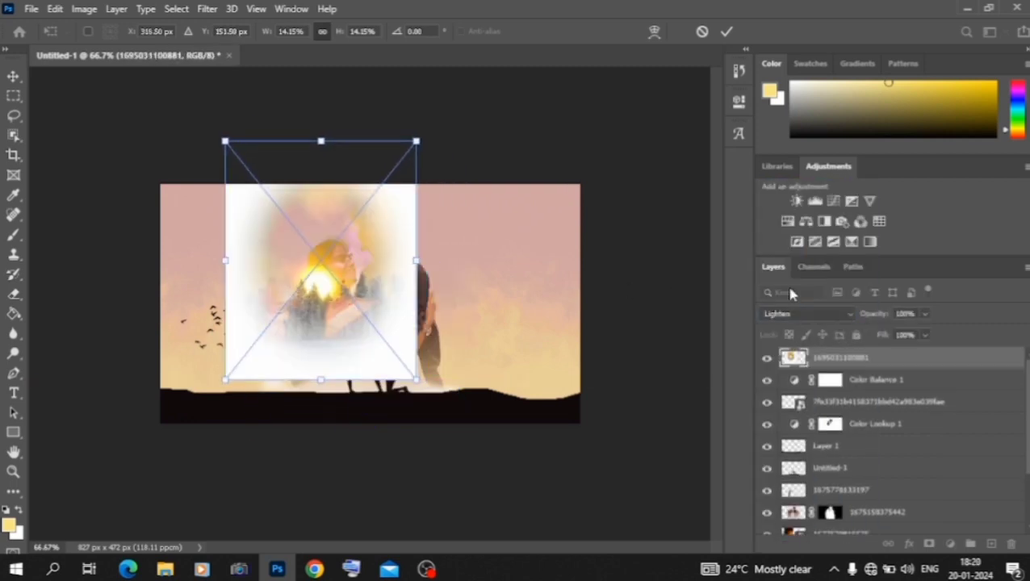
click(795, 314)
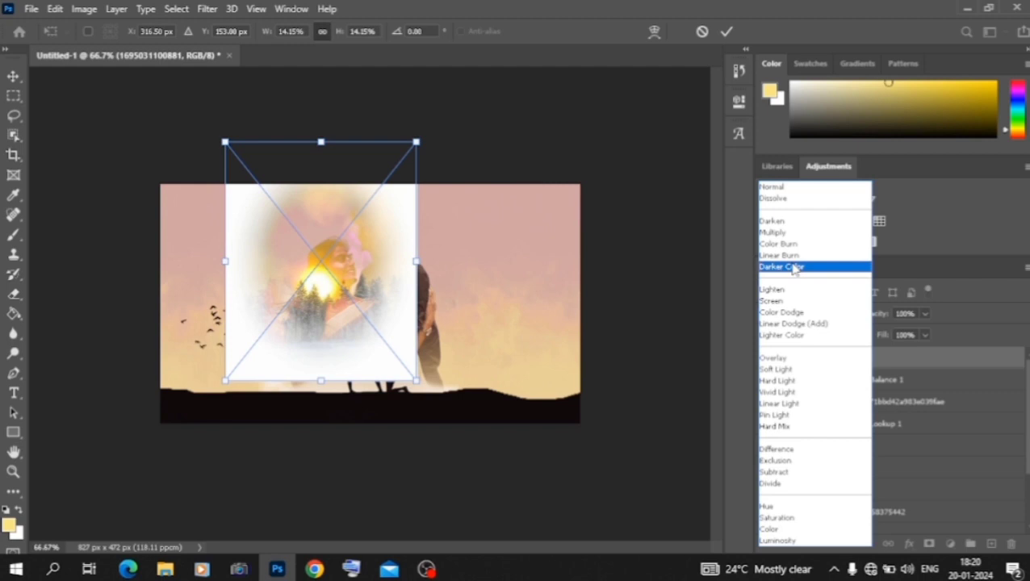
click(791, 226)
click(848, 317)
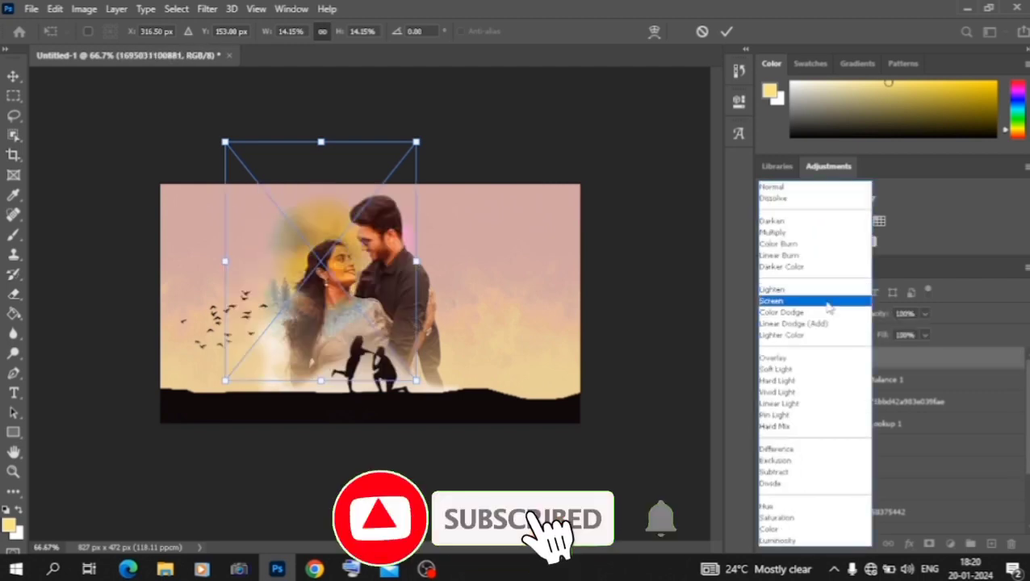
click(828, 308)
click(815, 320)
click(812, 322)
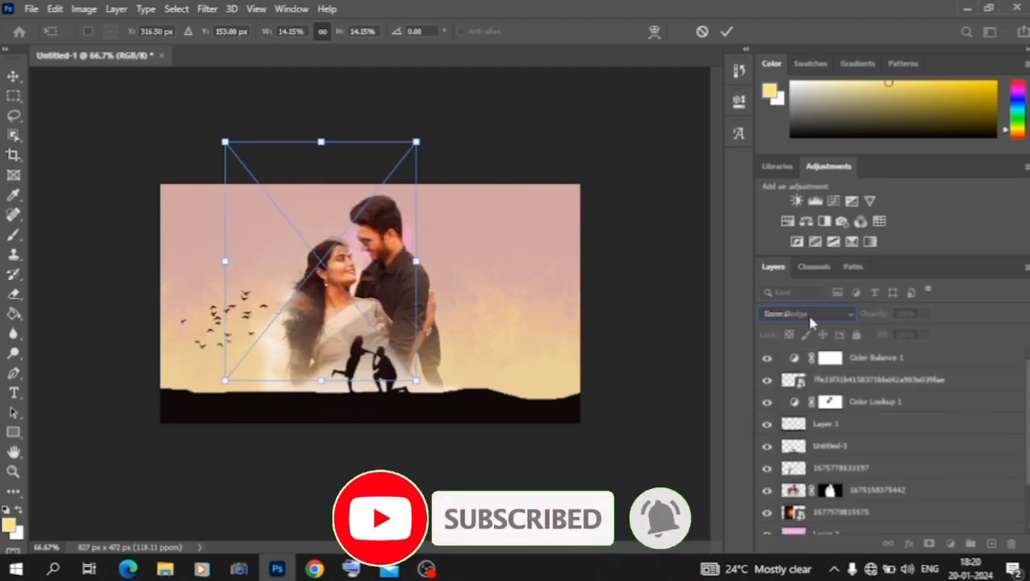
Step: Commit the sunset forest placement and compare Color Dodge, Soft Light and Difference blending on its layer
click(13, 75)
click(823, 316)
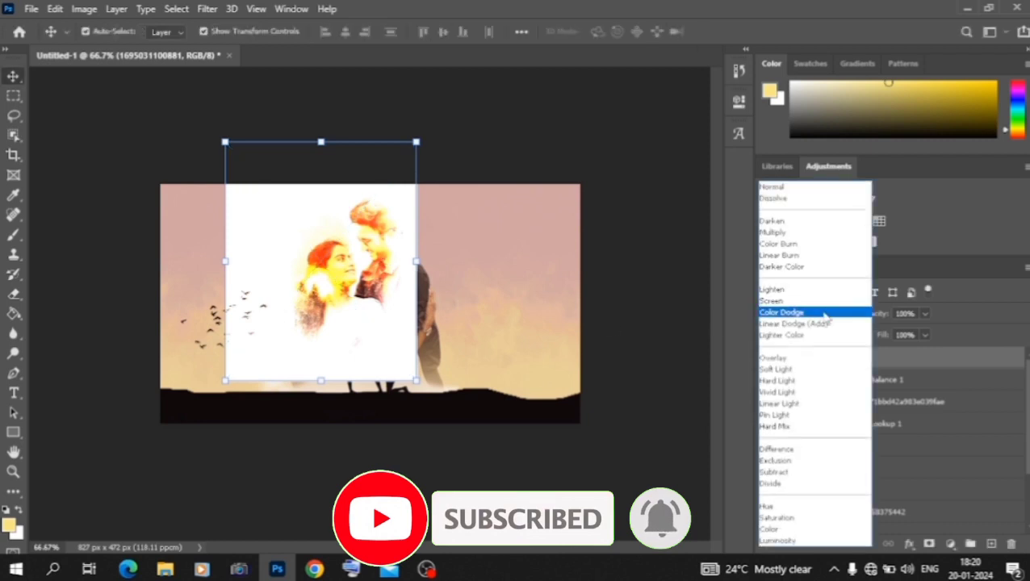
click(824, 313)
scroll(822, 314, down, 4)
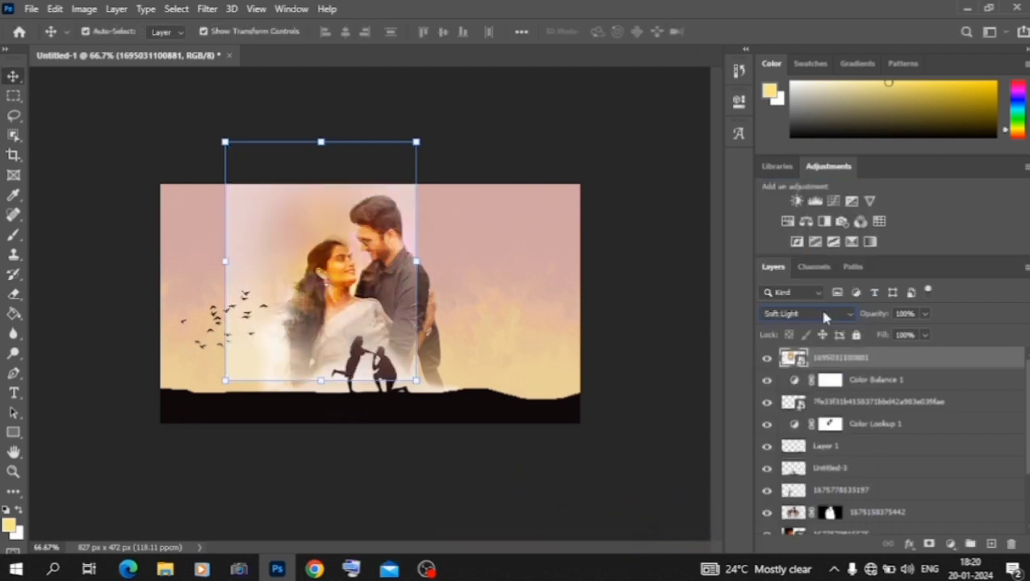
scroll(823, 313, down, 6)
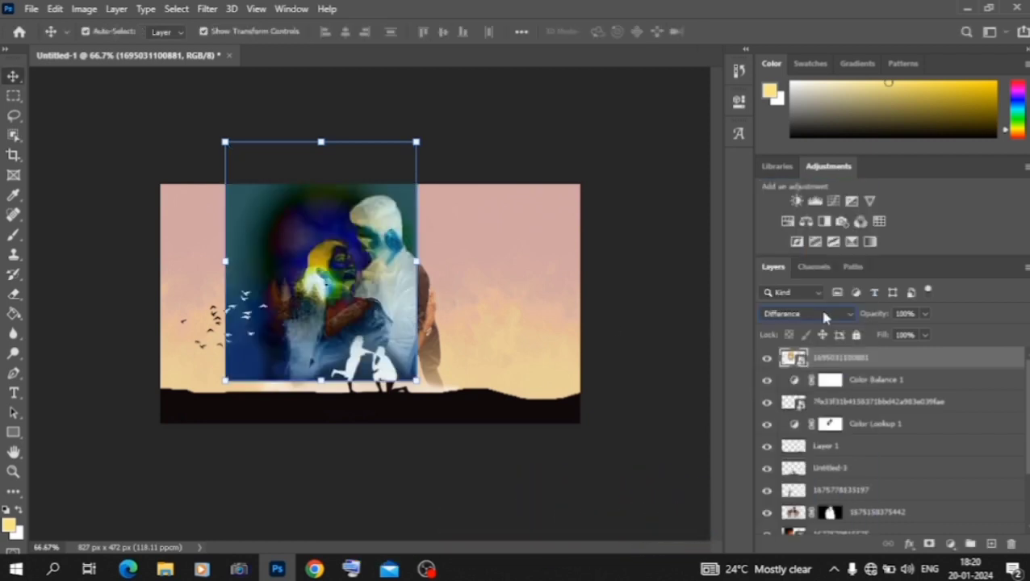
Step: Move the sunset forest layer directly below the couple photo layer and set its blend mode to Linear Burn
drag(839, 357, 839, 525)
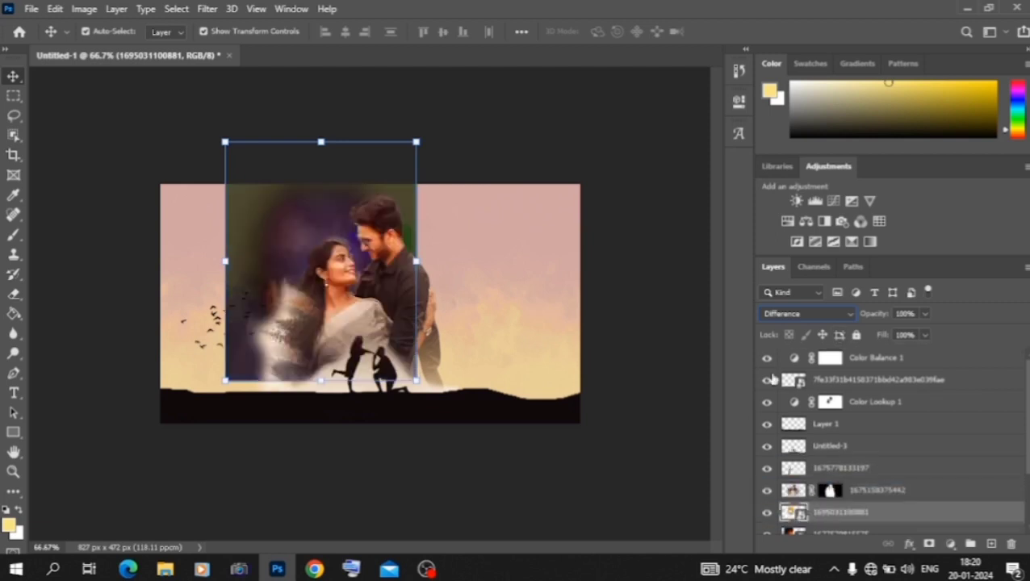
click(828, 313)
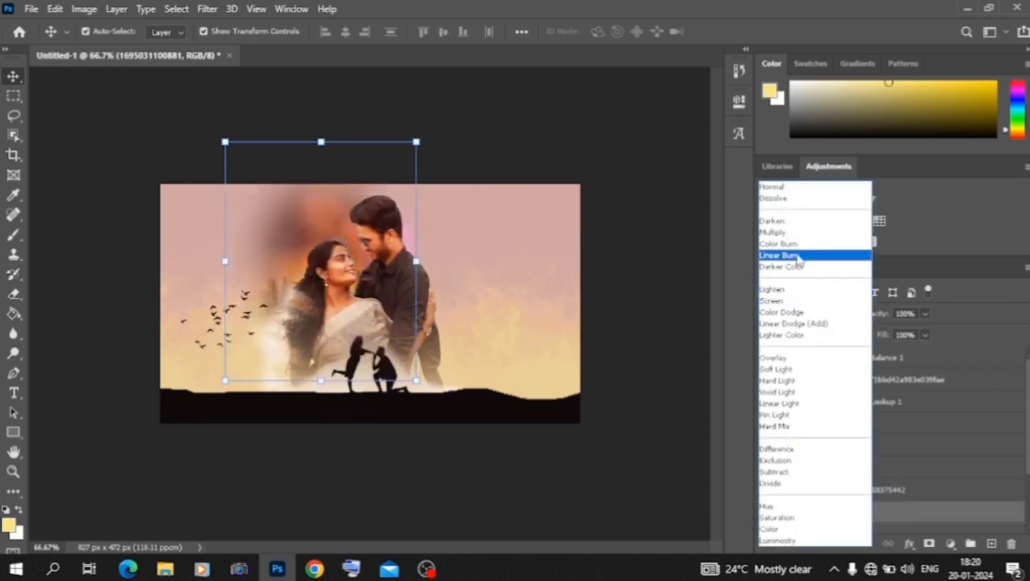
click(797, 256)
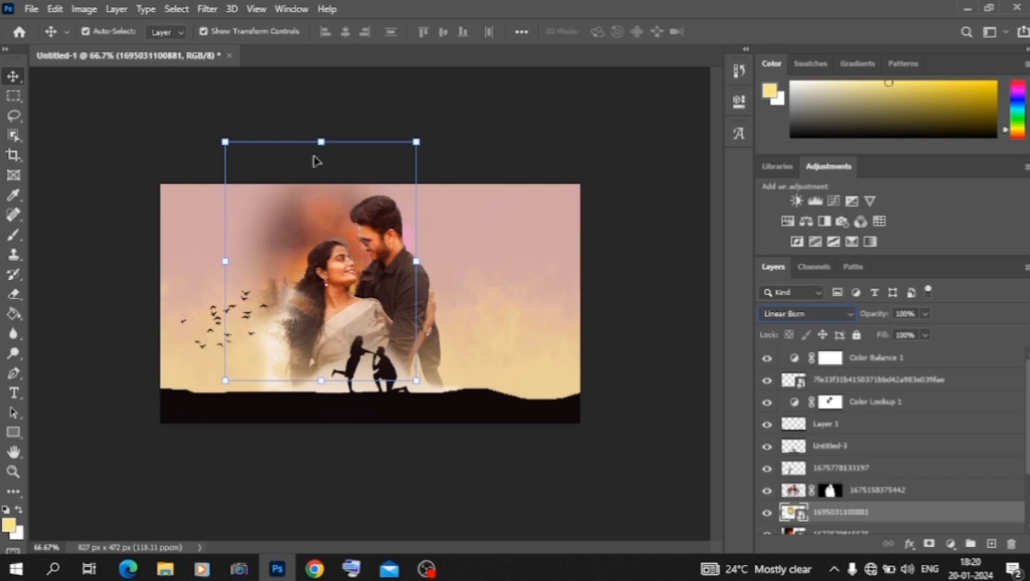
Step: Scale the sunset forest to about 30.5%, position it behind the birds and the woman, and lower its opacity to about 58%
drag(321, 142, 323, 119)
drag(425, 120, 790, 3)
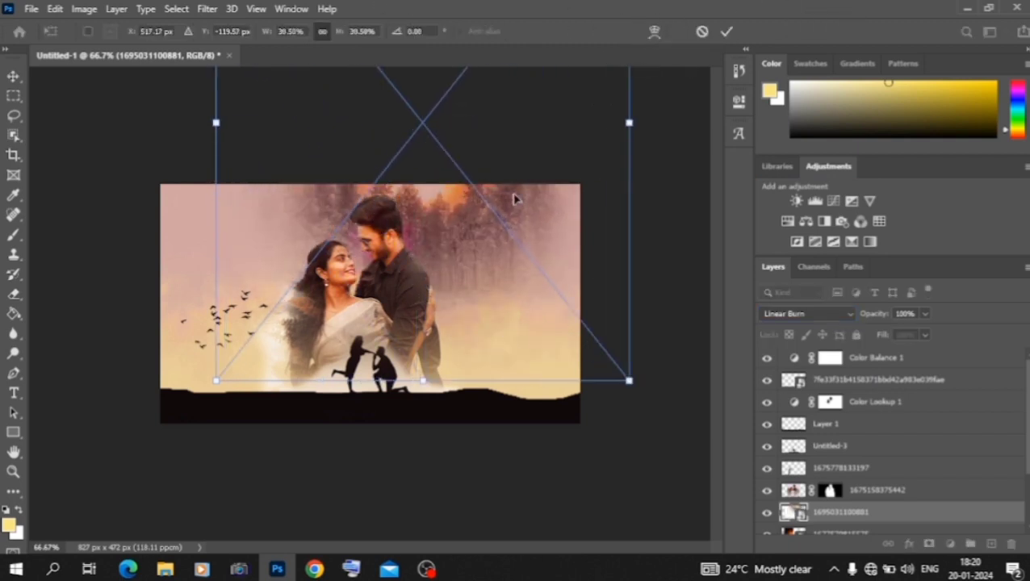
drag(515, 197, 357, 364)
drag(361, 314, 362, 315)
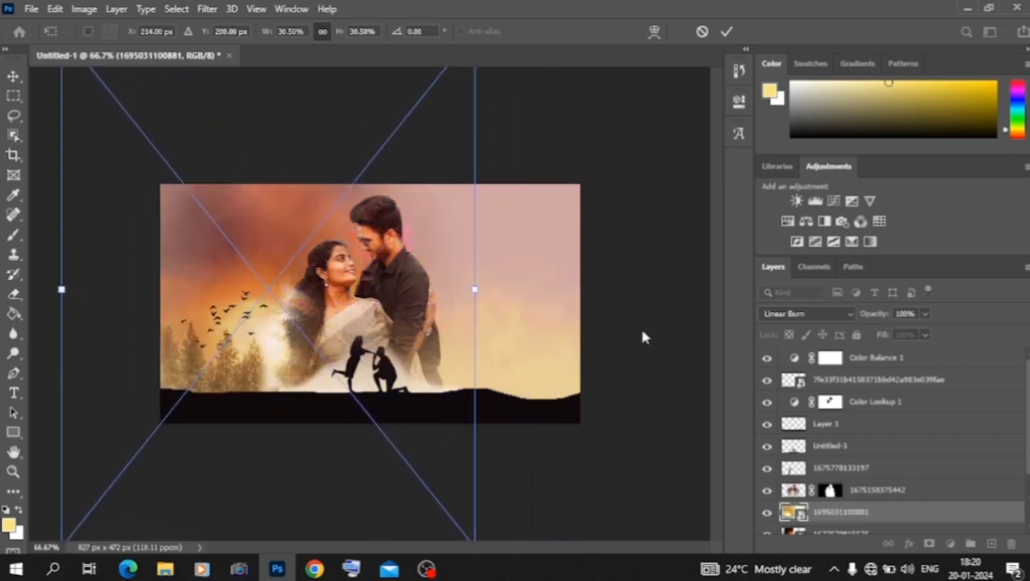
drag(885, 316, 851, 317)
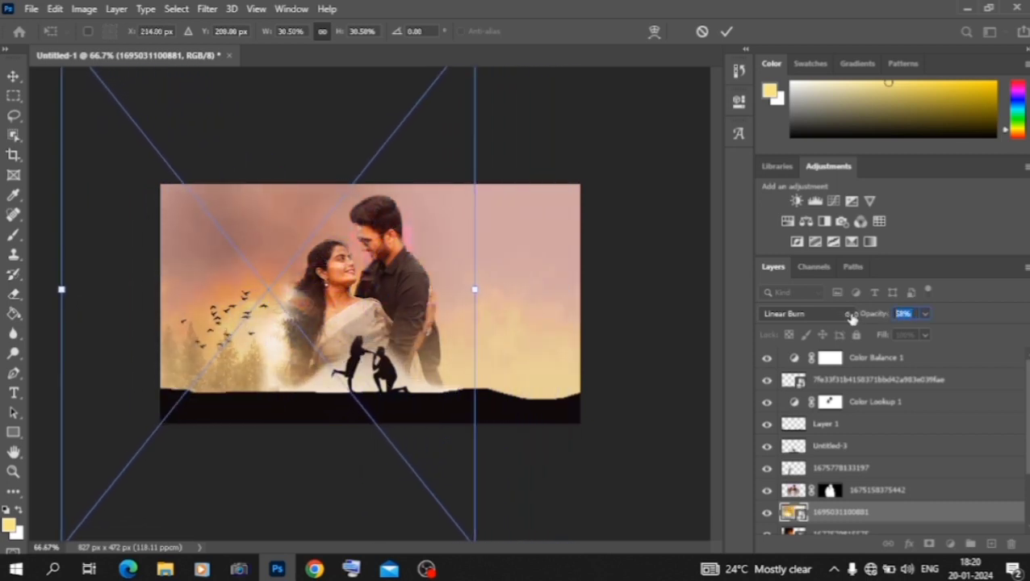
click(13, 79)
click(607, 160)
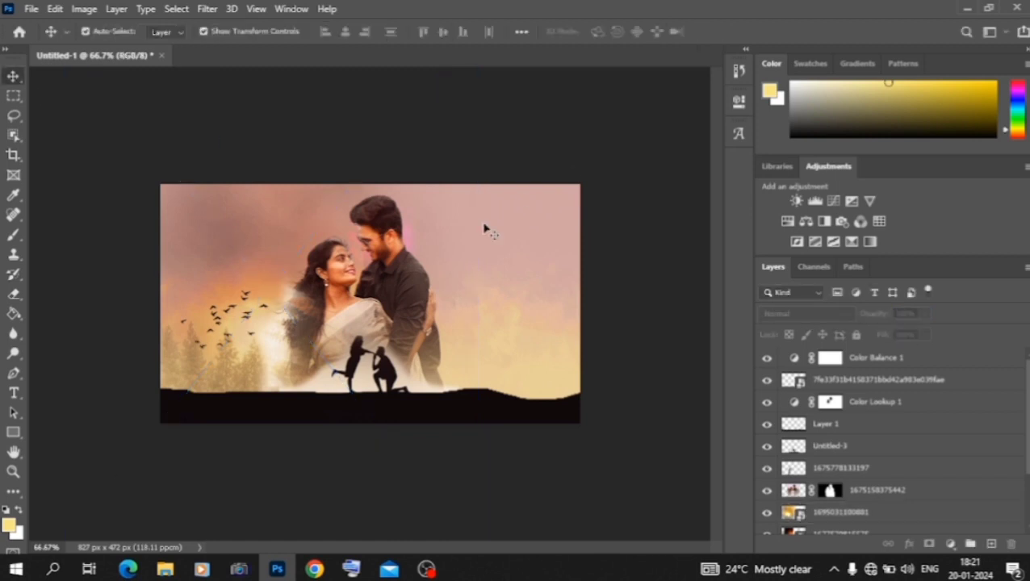
Step: Save the finished couple composite with Save As
click(32, 10)
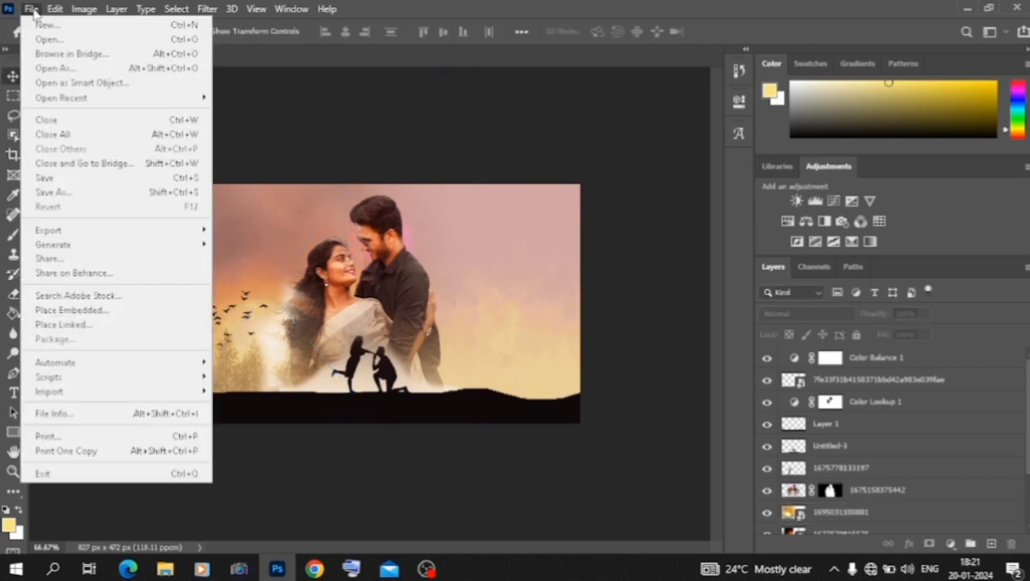
click(76, 195)
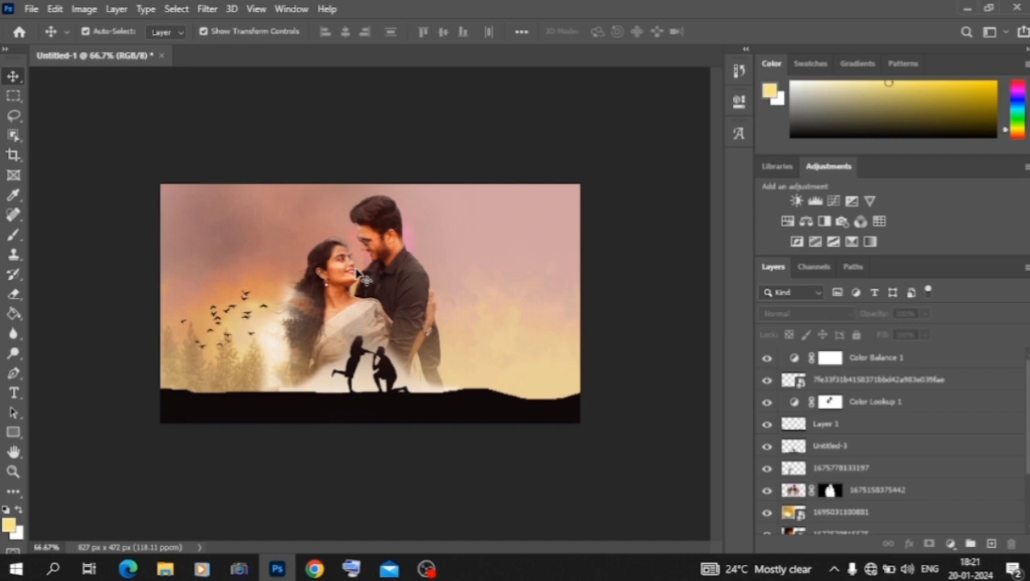
key(ctrl+s)
click(817, 47)
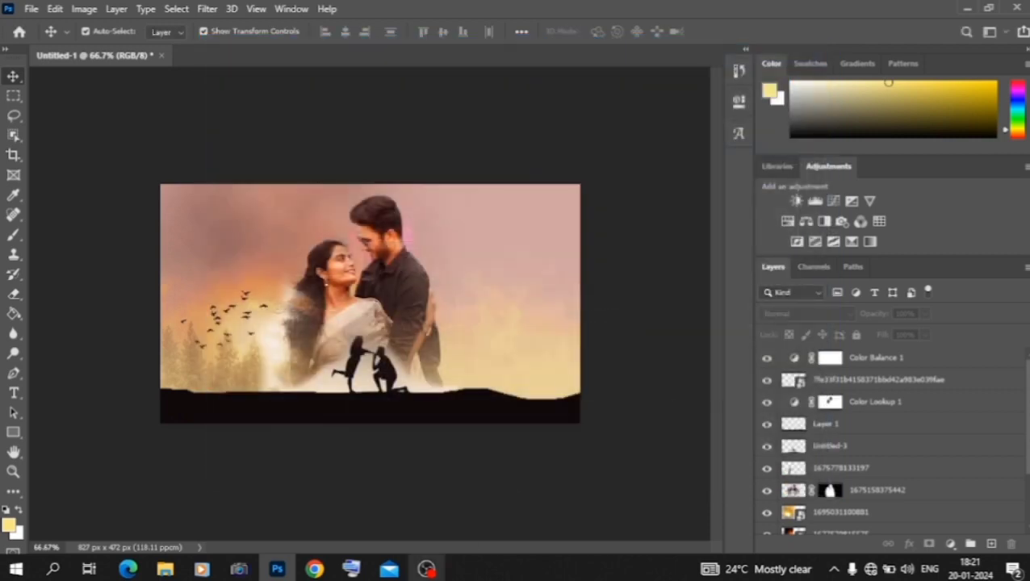
key(ctrl+minus)
key(ctrl+plus)
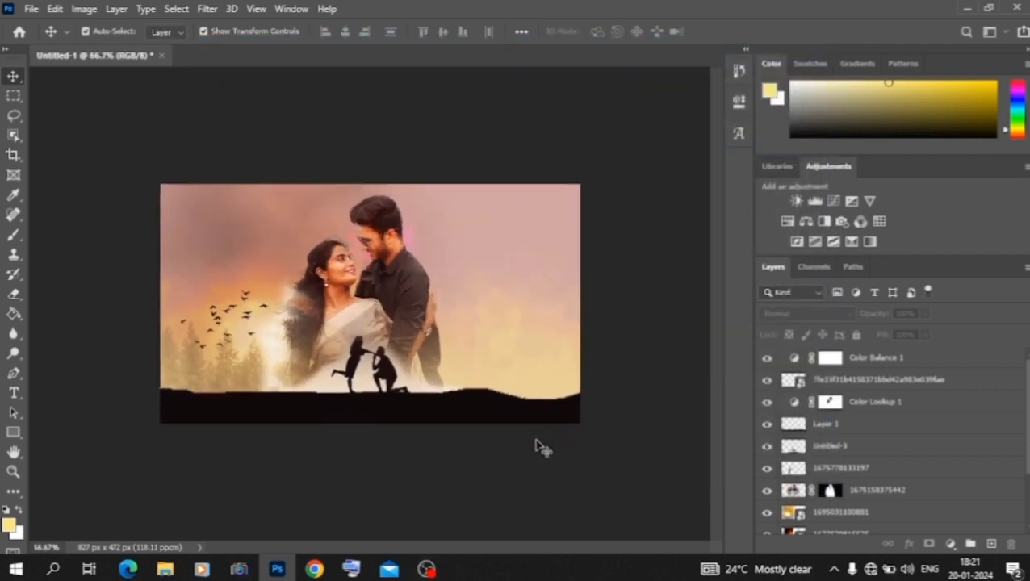